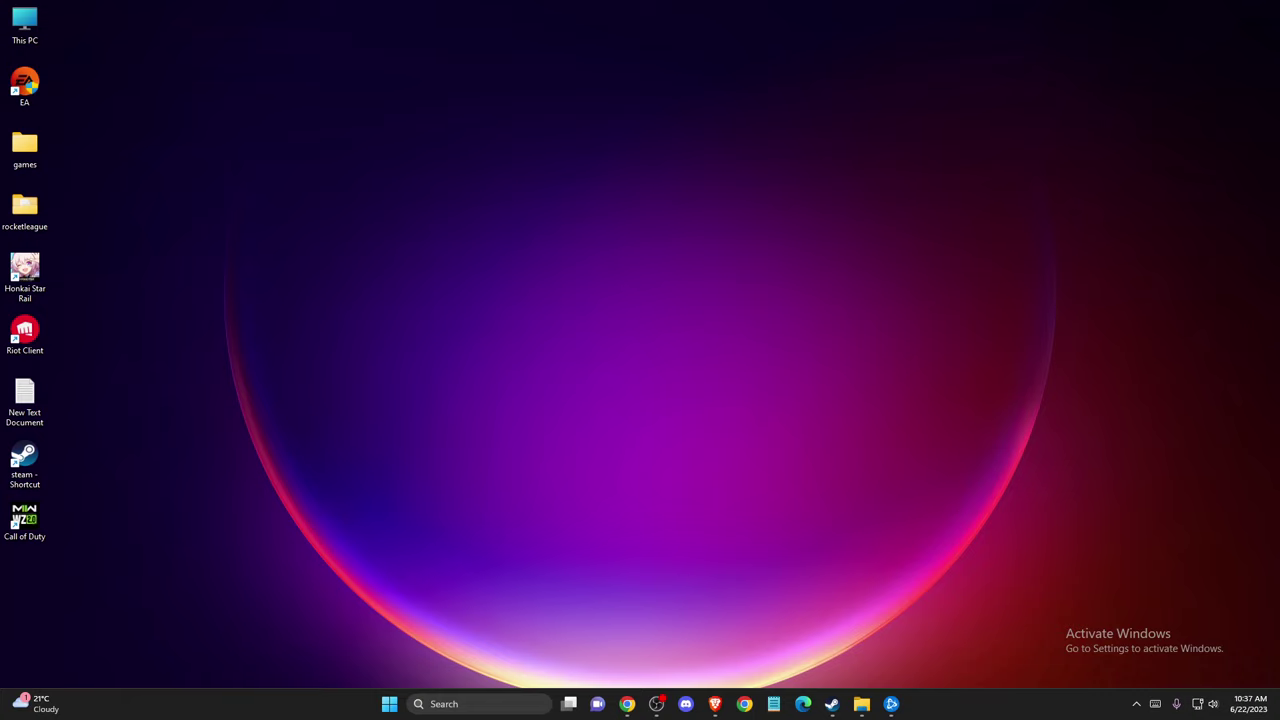
Open the Advanced display page of the Windows display settings from the desktop
click(627, 704)
right_click(589, 251)
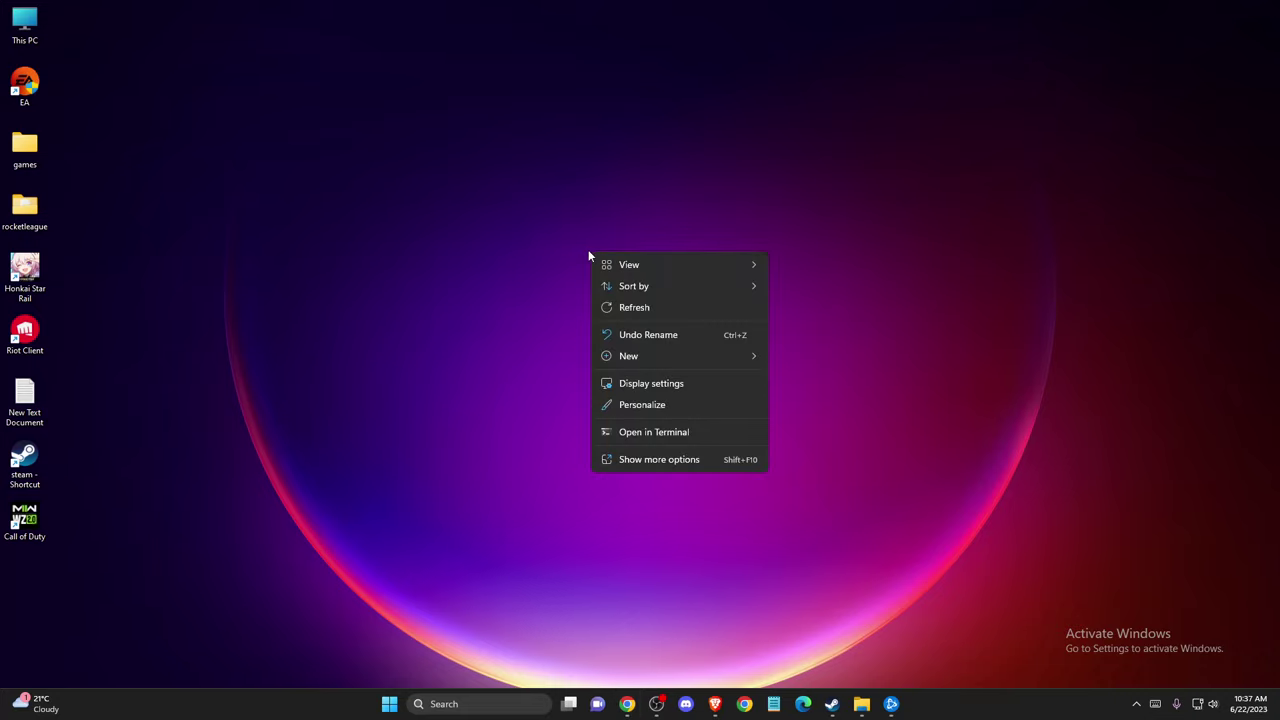
click(645, 385)
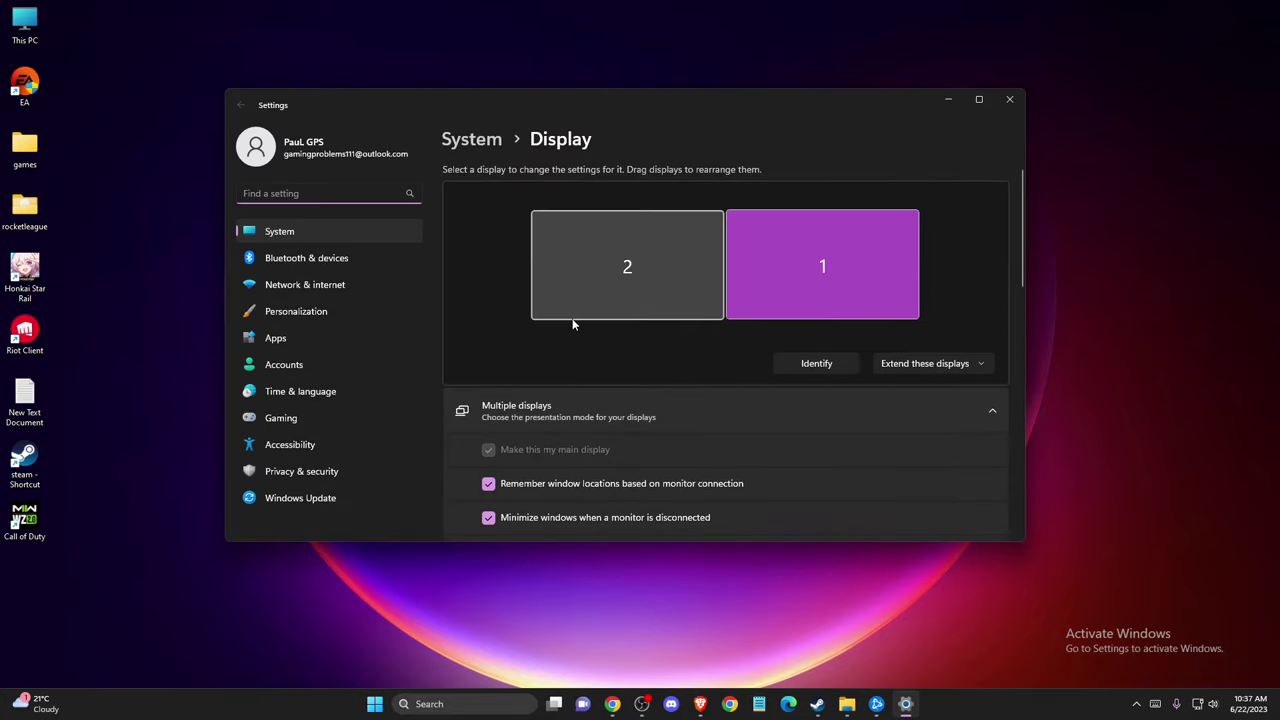
scroll(562, 352, down, 5)
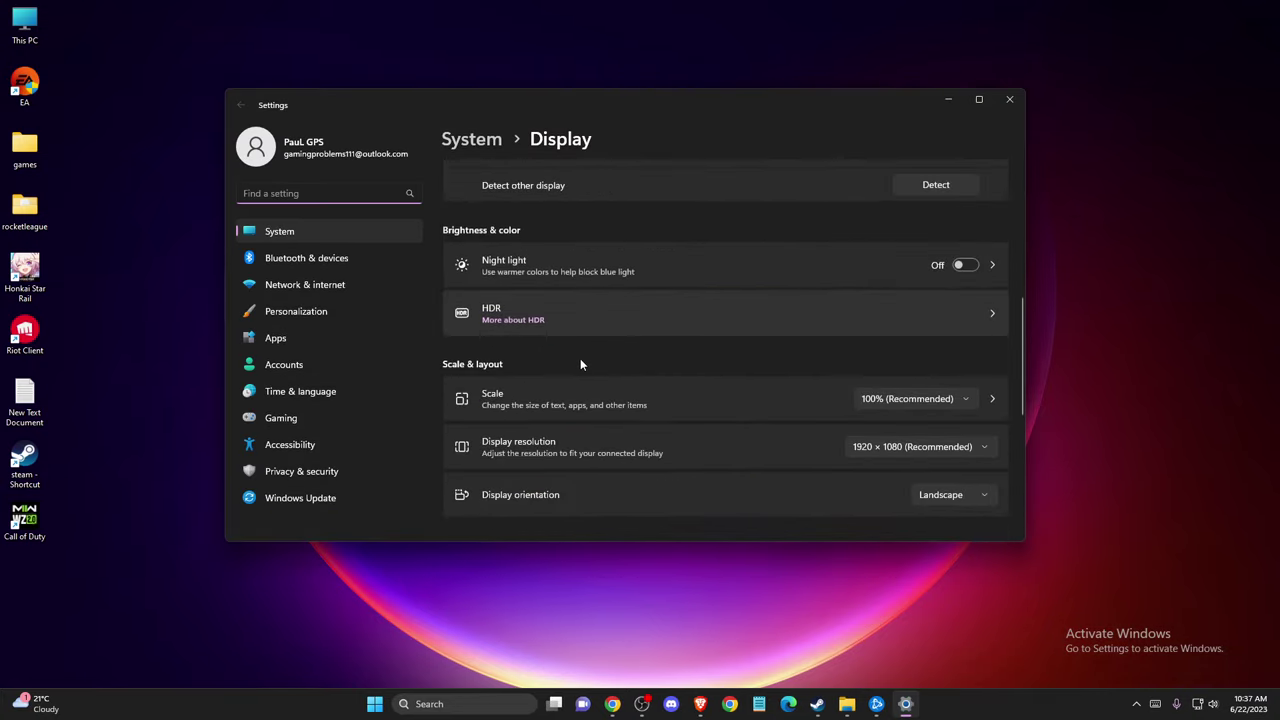
scroll(557, 385, up, 5)
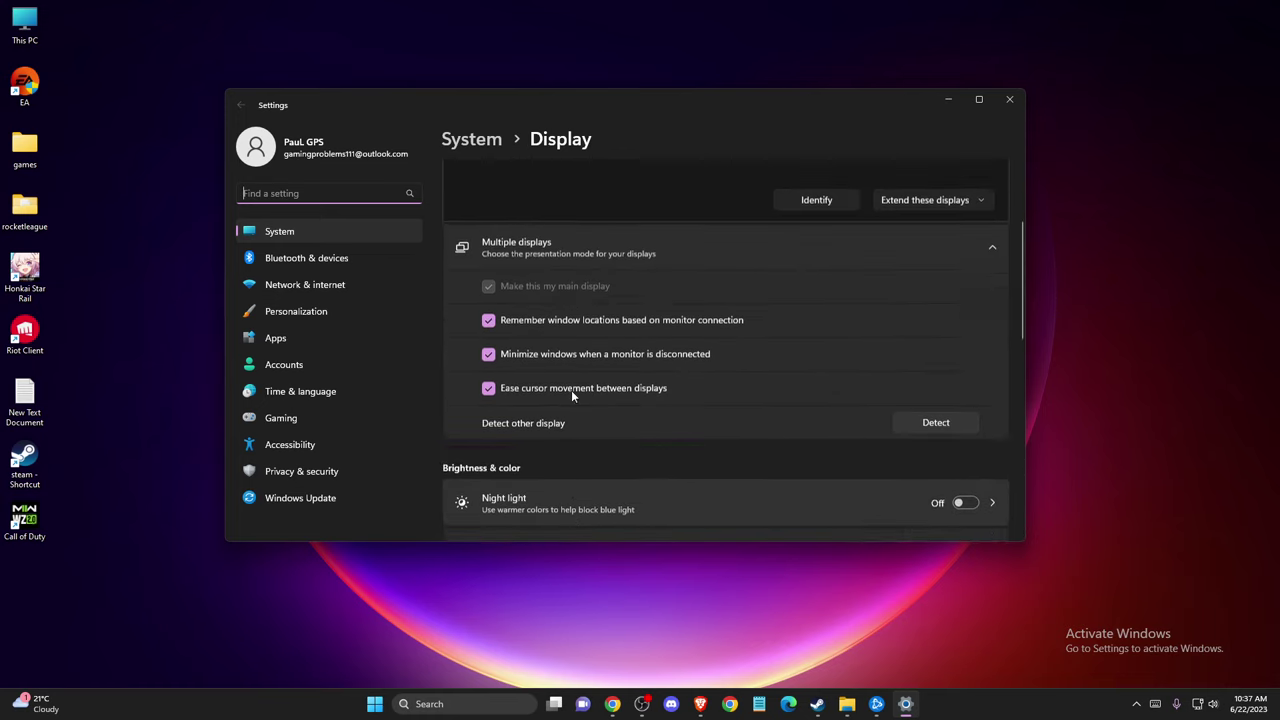
scroll(560, 424, down, 5)
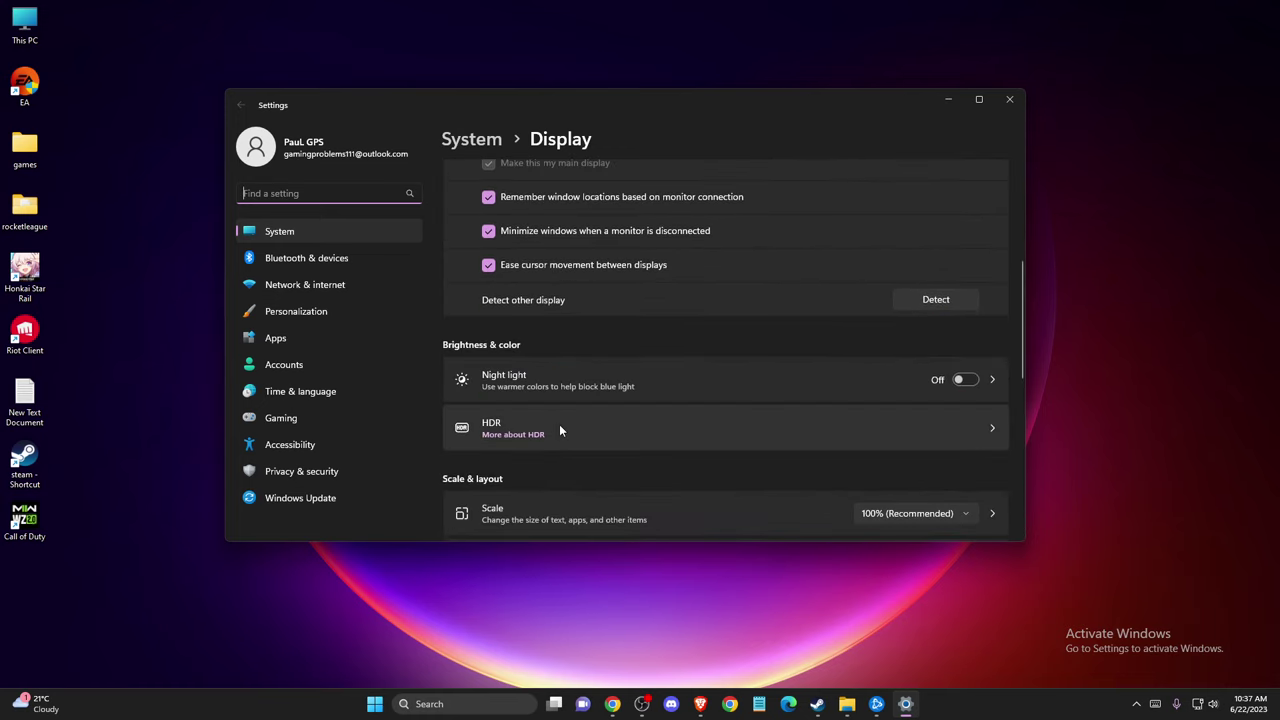
scroll(576, 437, down, 3)
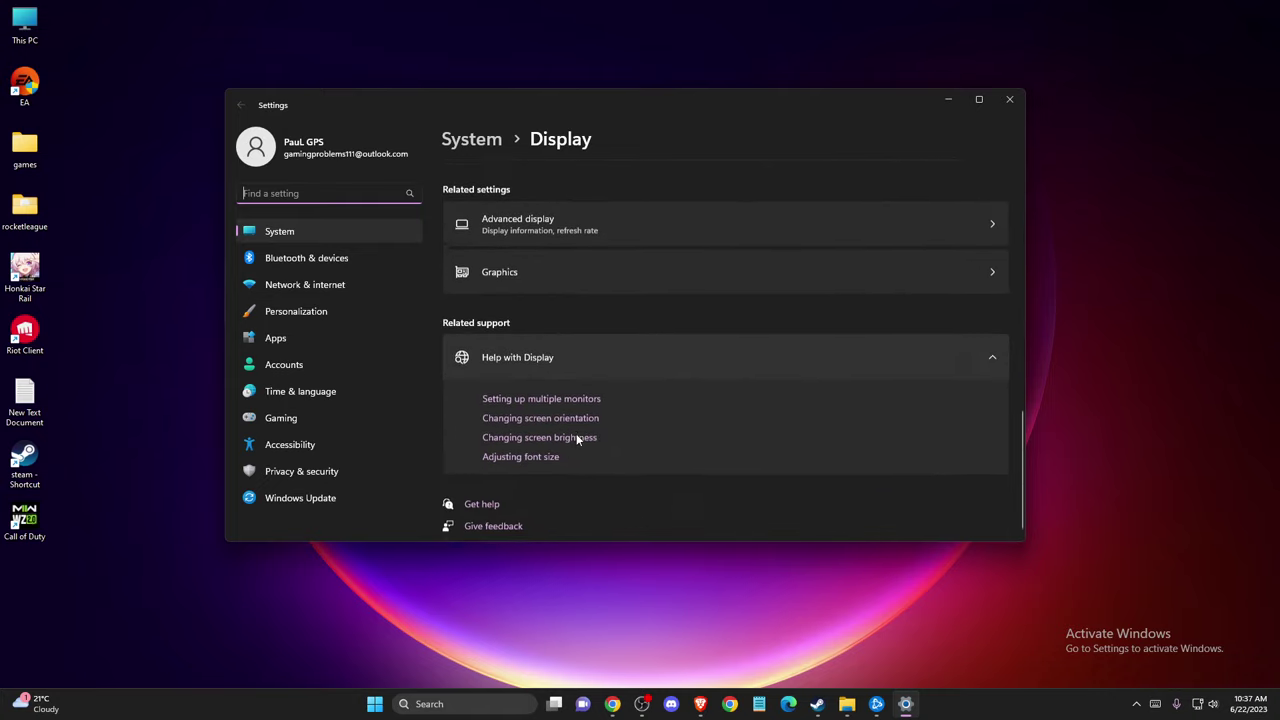
scroll(572, 437, up, 3)
click(530, 399)
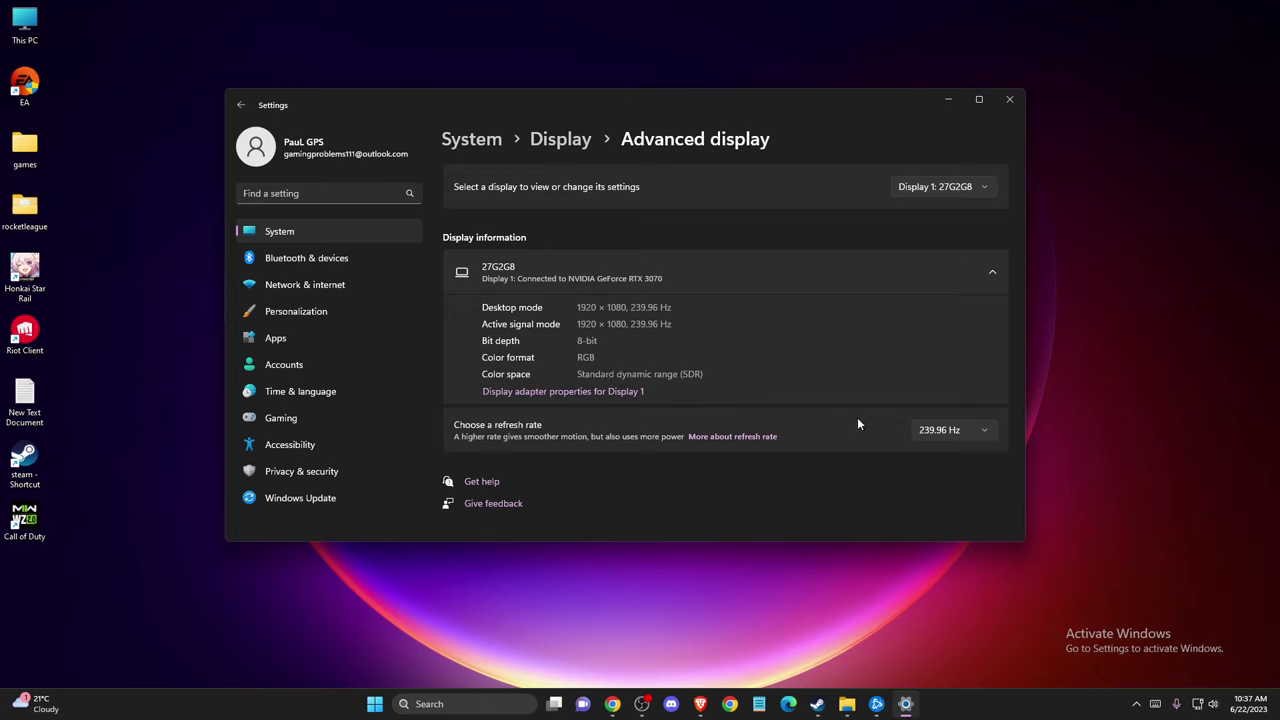
Set Display 1's refresh rate to 239.96 Hz and review the other available rates
click(931, 431)
click(938, 357)
click(943, 435)
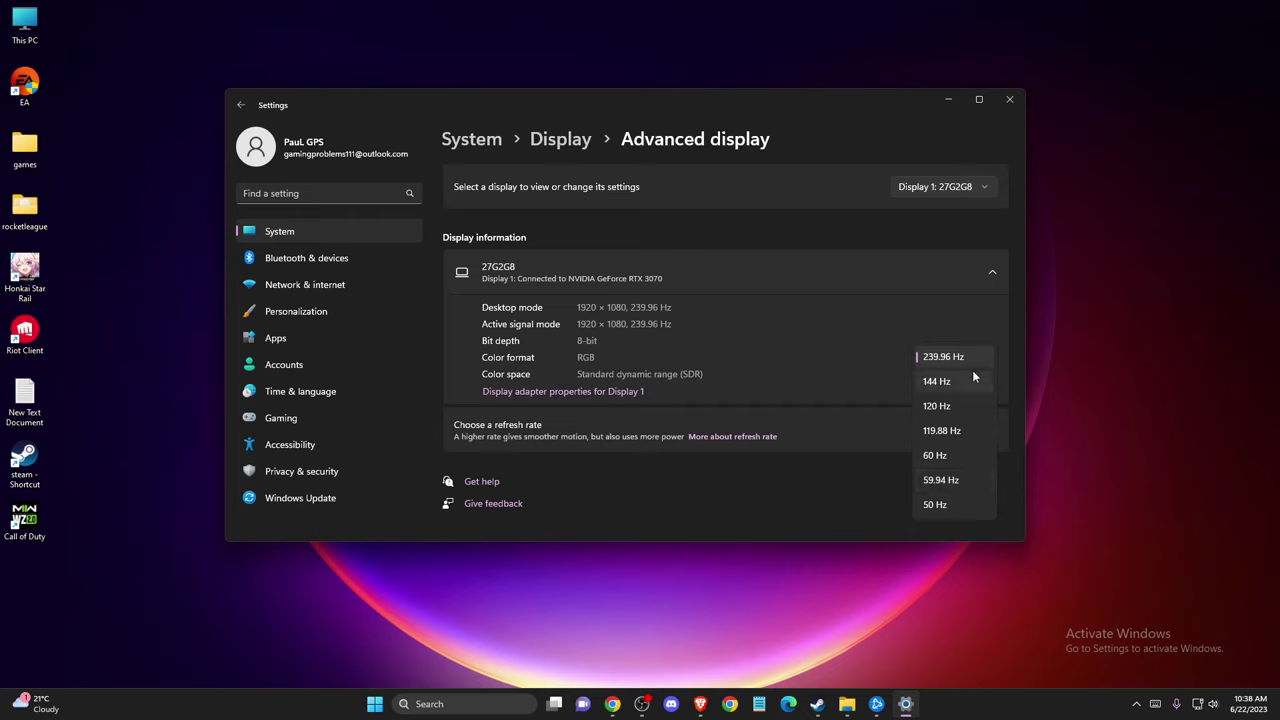
click(847, 384)
click(952, 431)
click(680, 475)
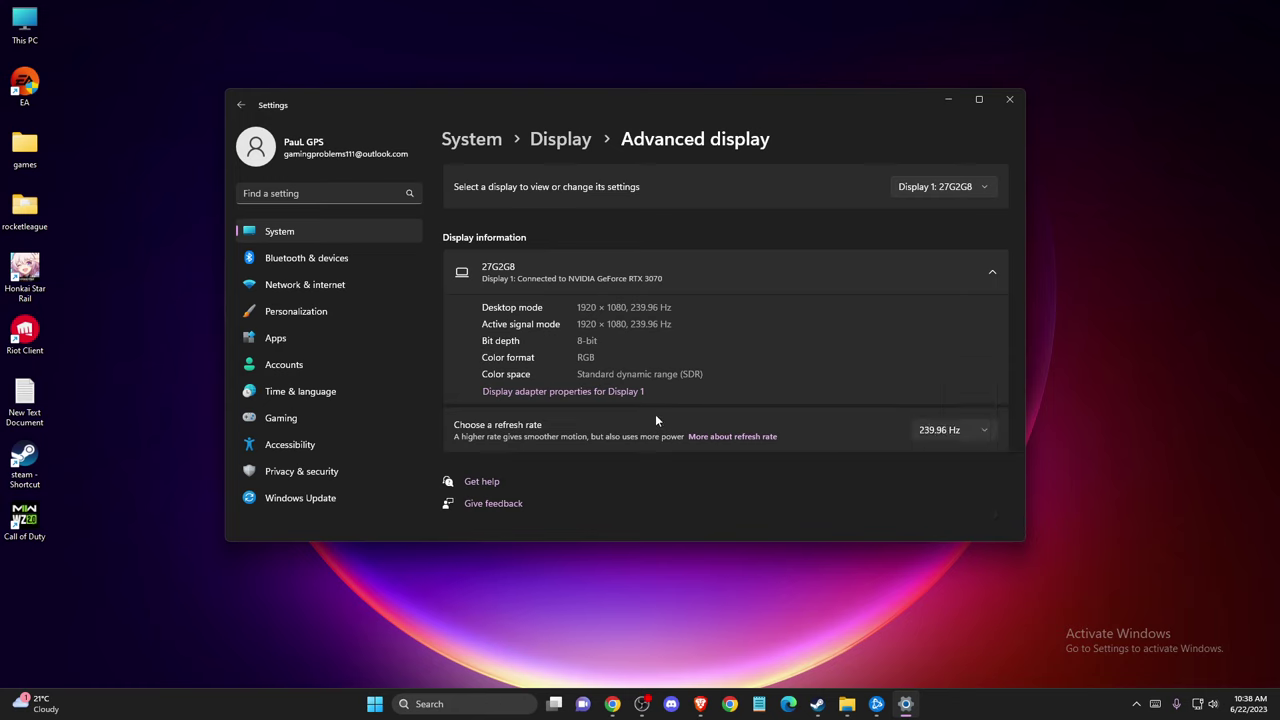
View the display adapter properties for Display 1, closing both the properties dialog and Settings without changes
click(585, 392)
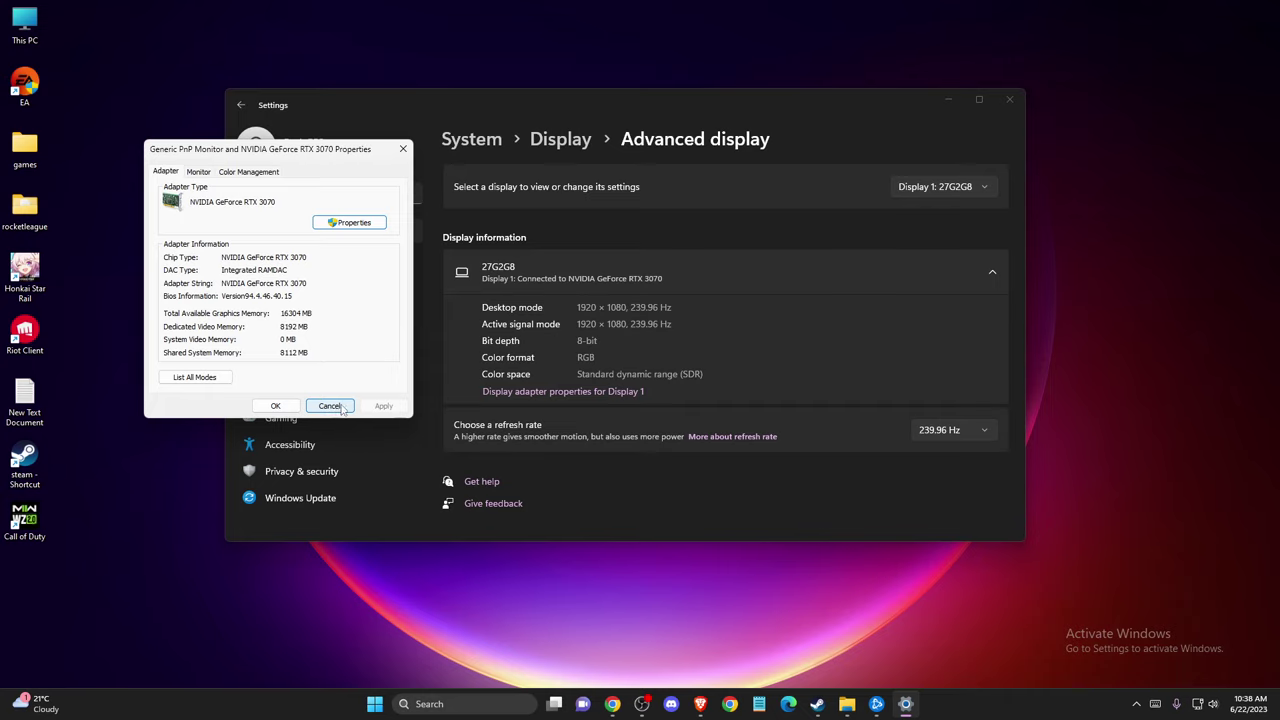
click(403, 149)
click(1009, 101)
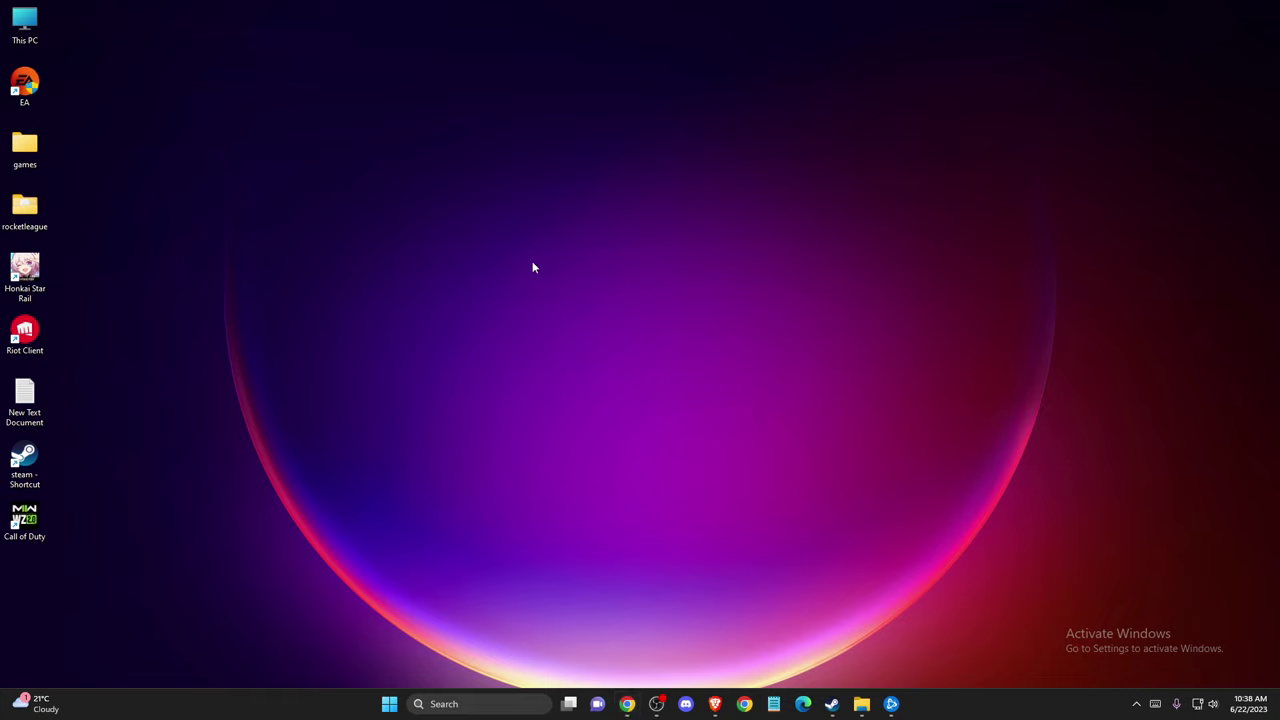
Open the NVIDIA Control Panel from the desktop
right_click(669, 240)
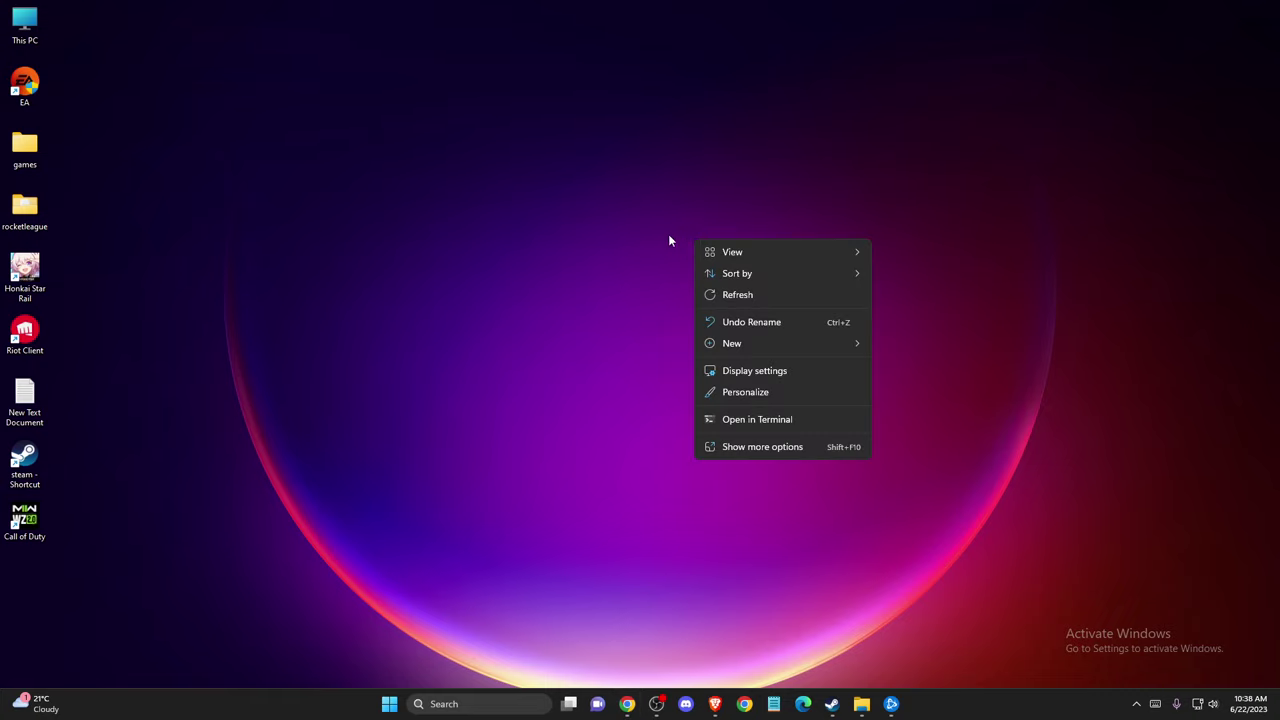
click(736, 449)
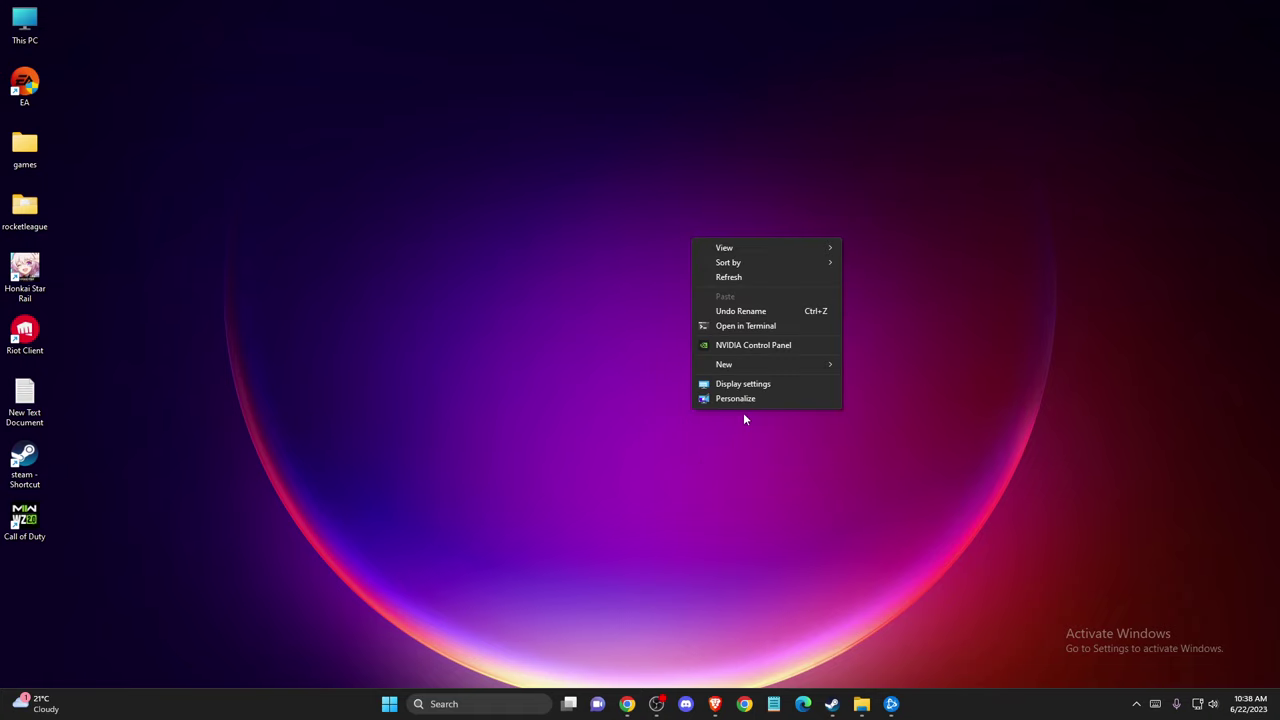
click(728, 348)
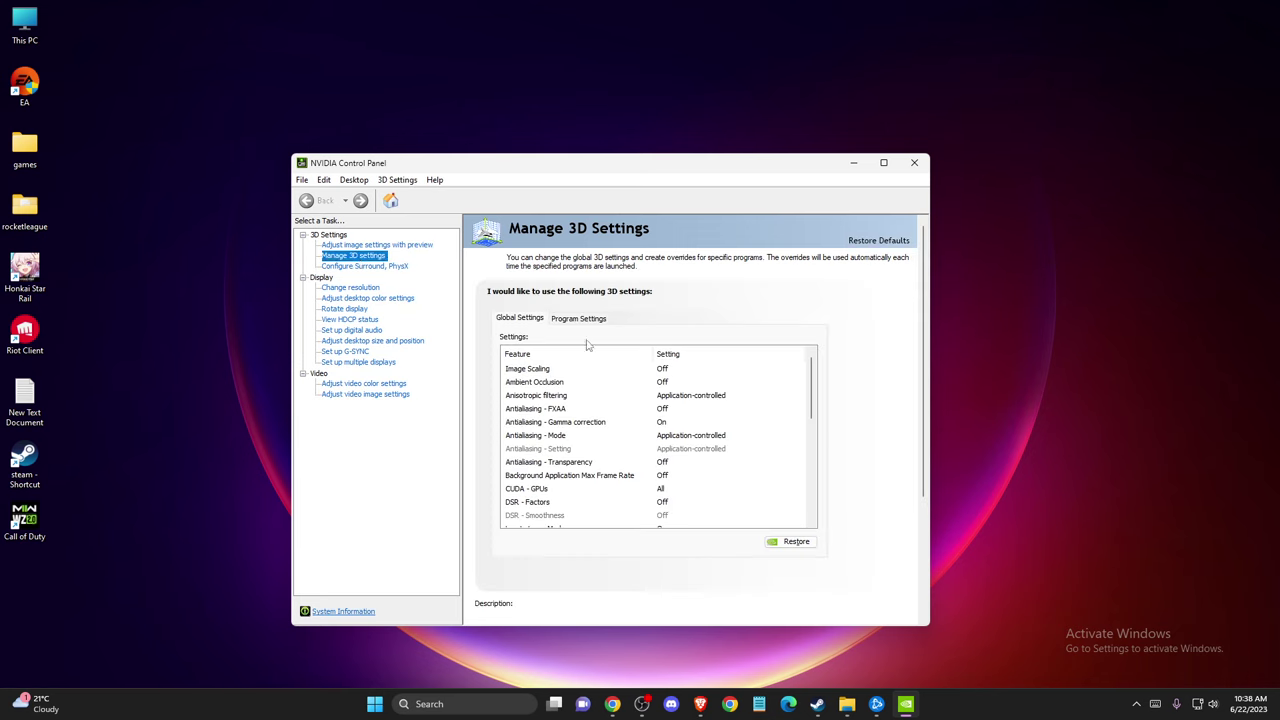
Examine the Vertical sync options in the global 3D settings and close the NVIDIA Control Panel
scroll(628, 379, down, 8)
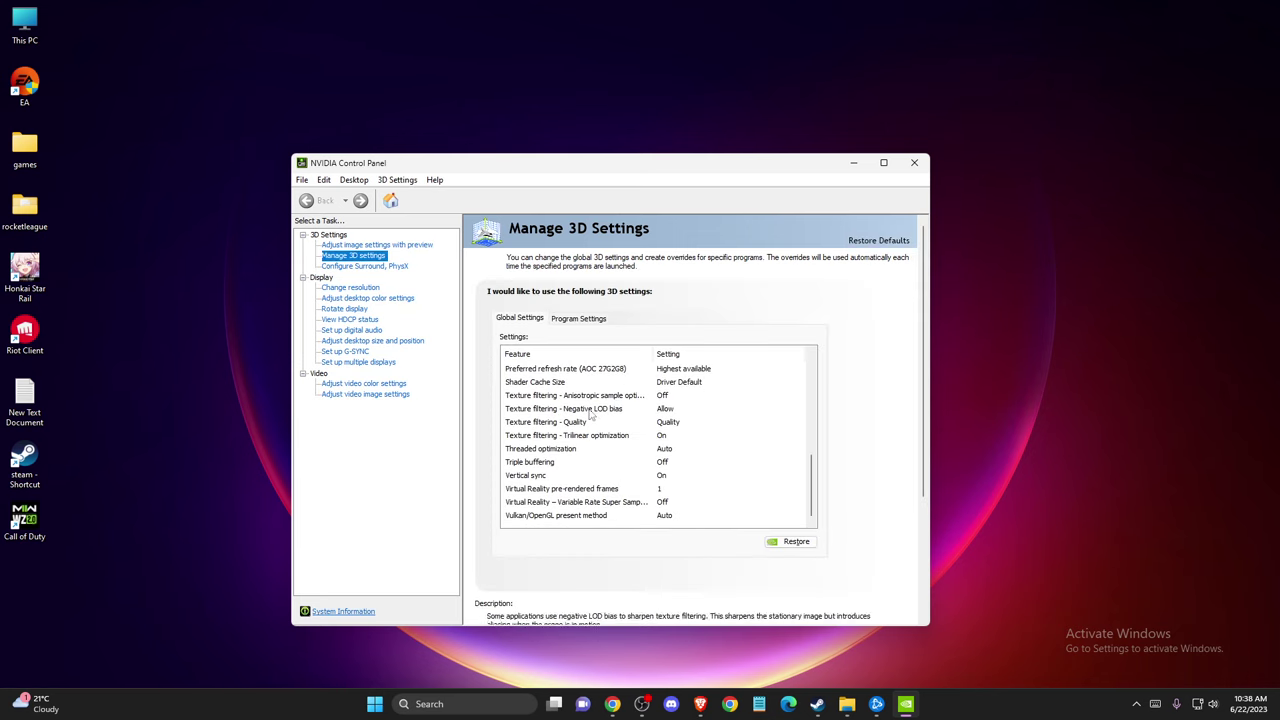
click(531, 478)
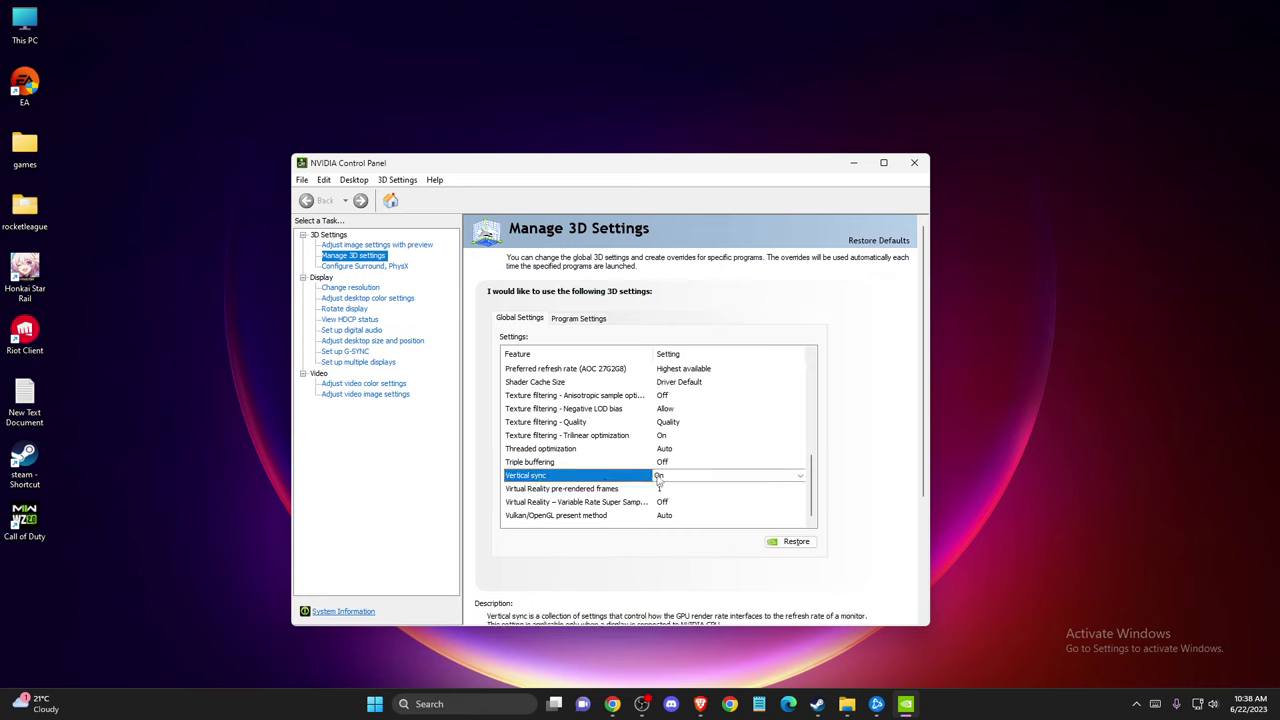
click(739, 479)
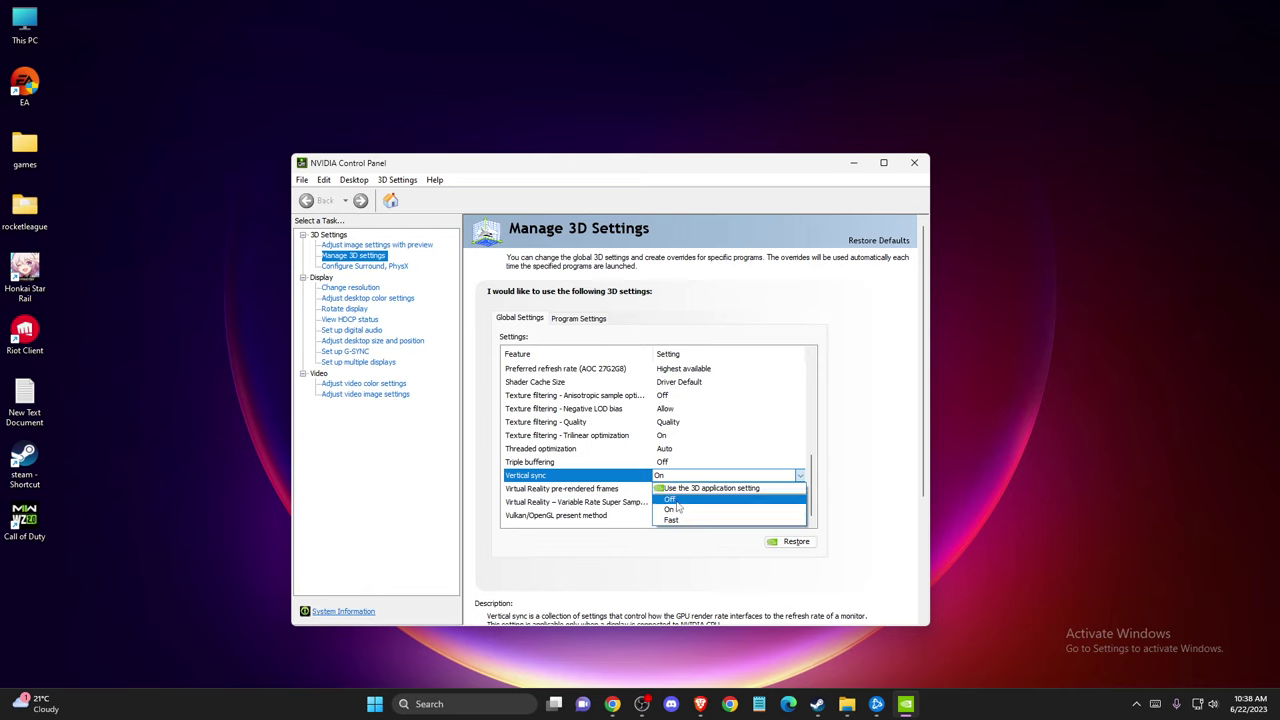
click(739, 475)
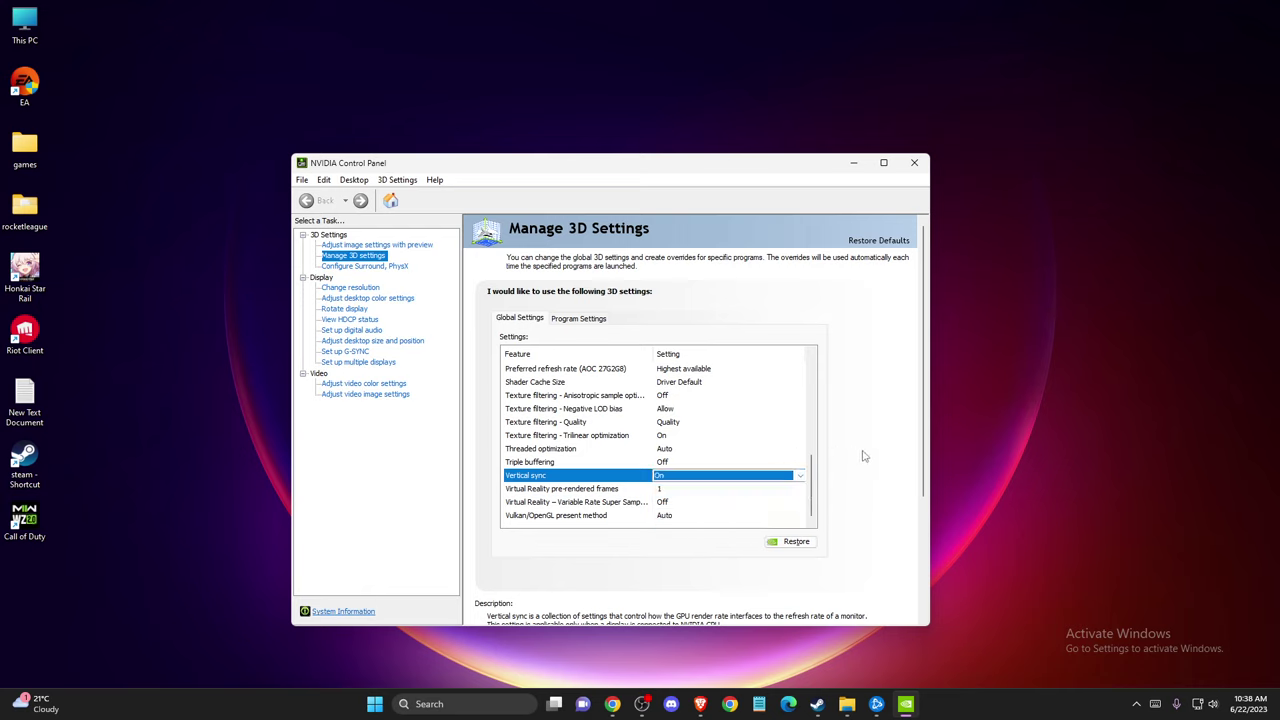
click(739, 474)
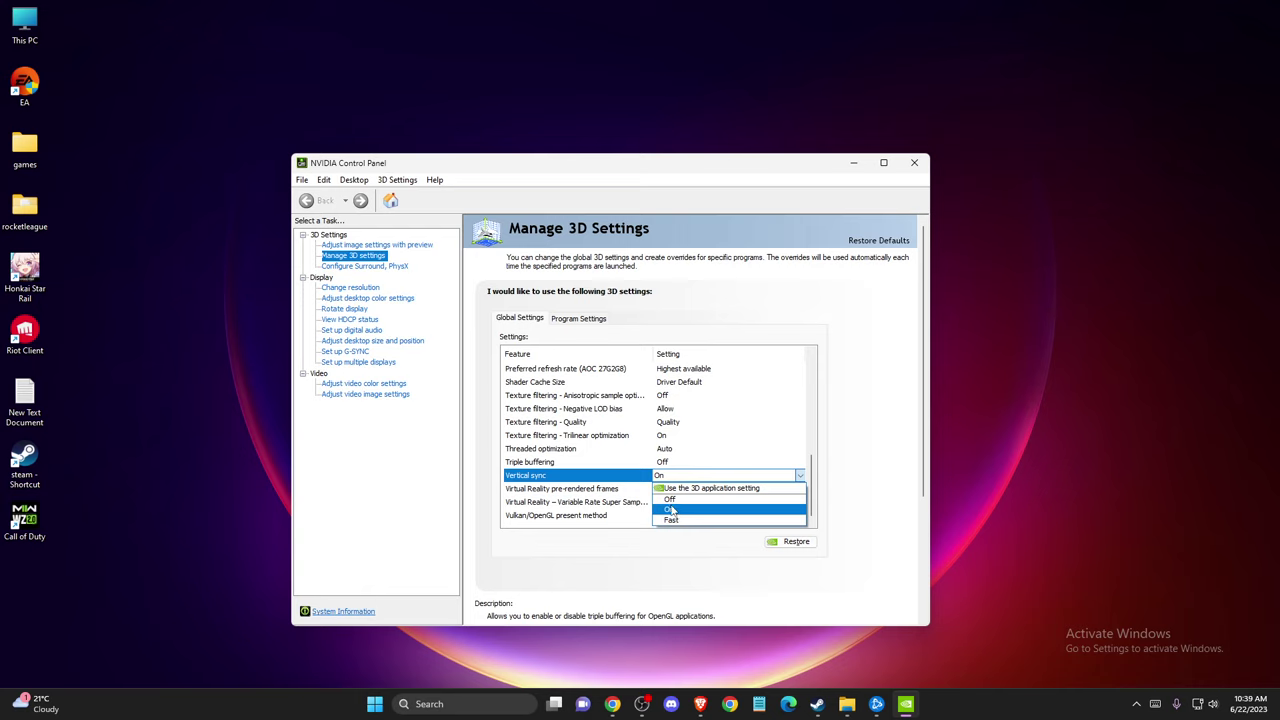
click(915, 165)
click(914, 164)
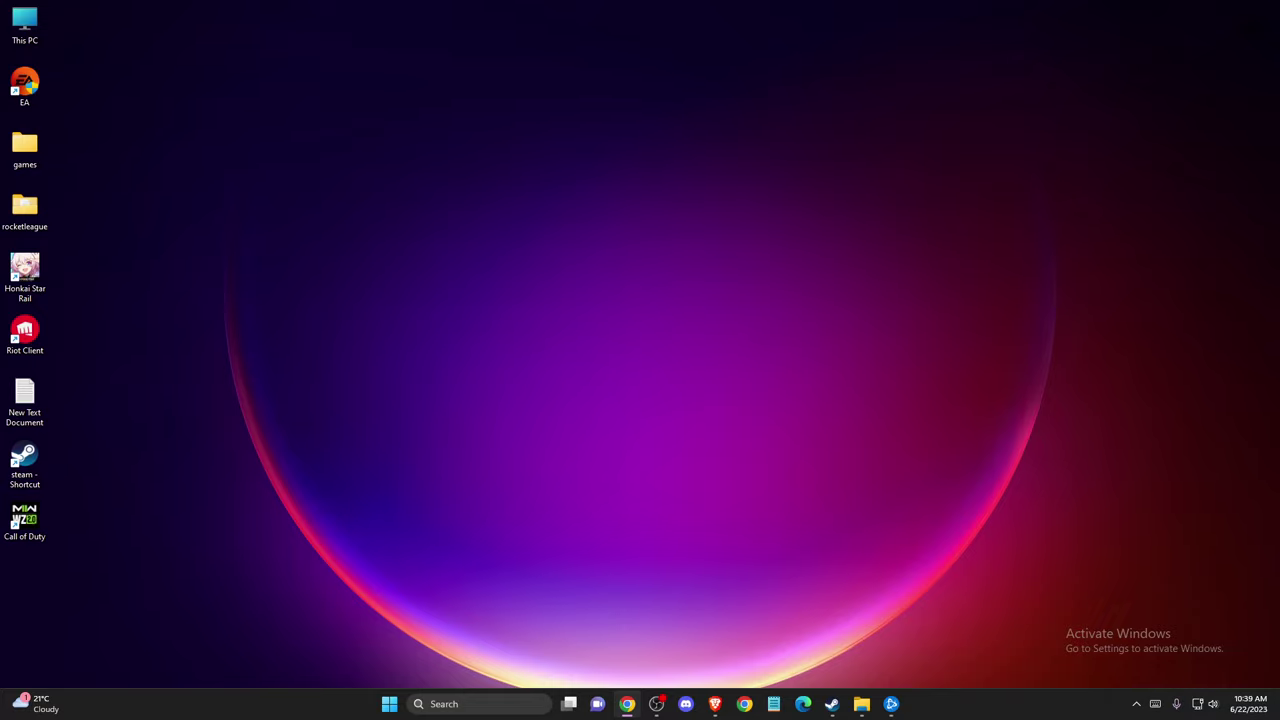
Find Windows Settings through search and open the Xbox Game Bar page in its Gaming section
click(465, 704)
text(SETT)
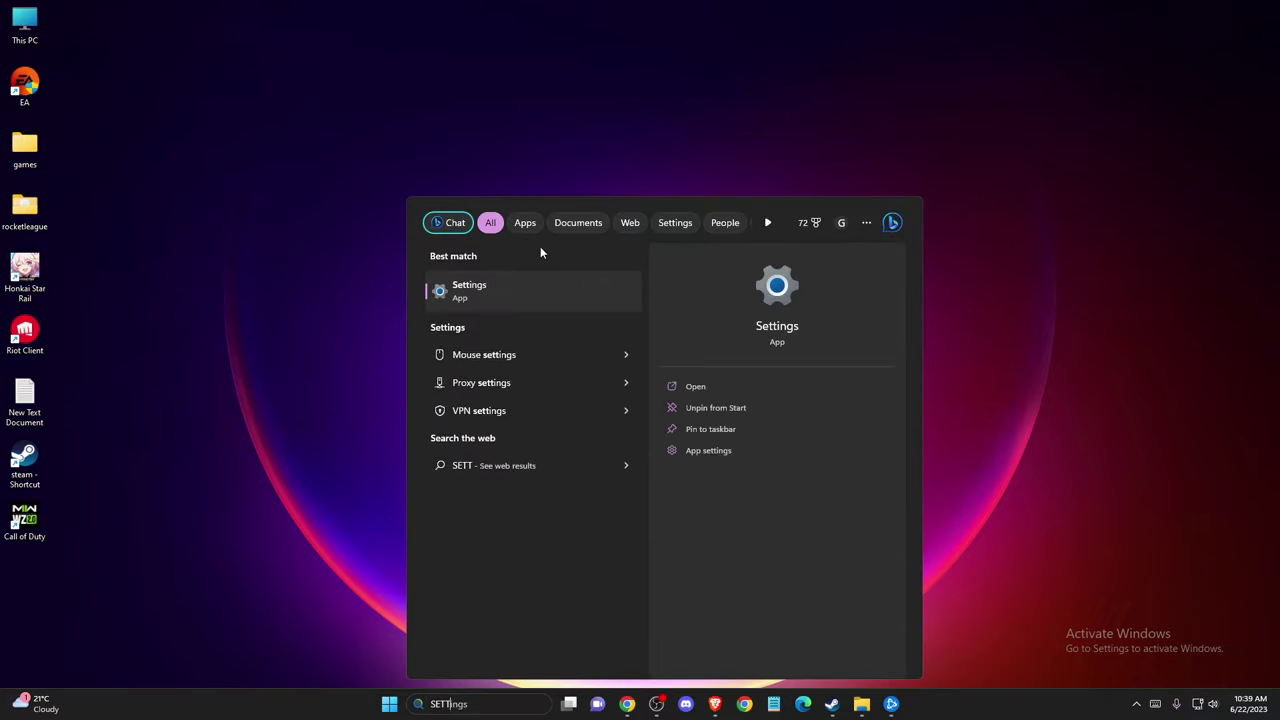
click(514, 290)
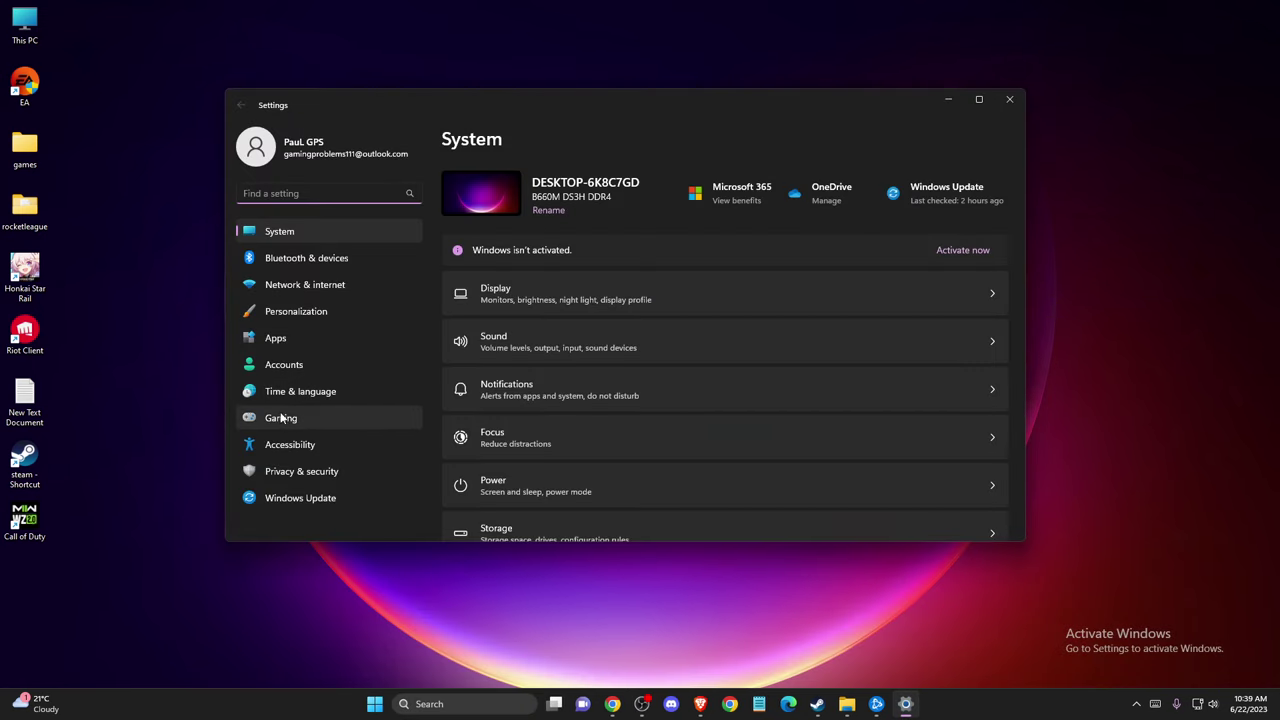
click(283, 418)
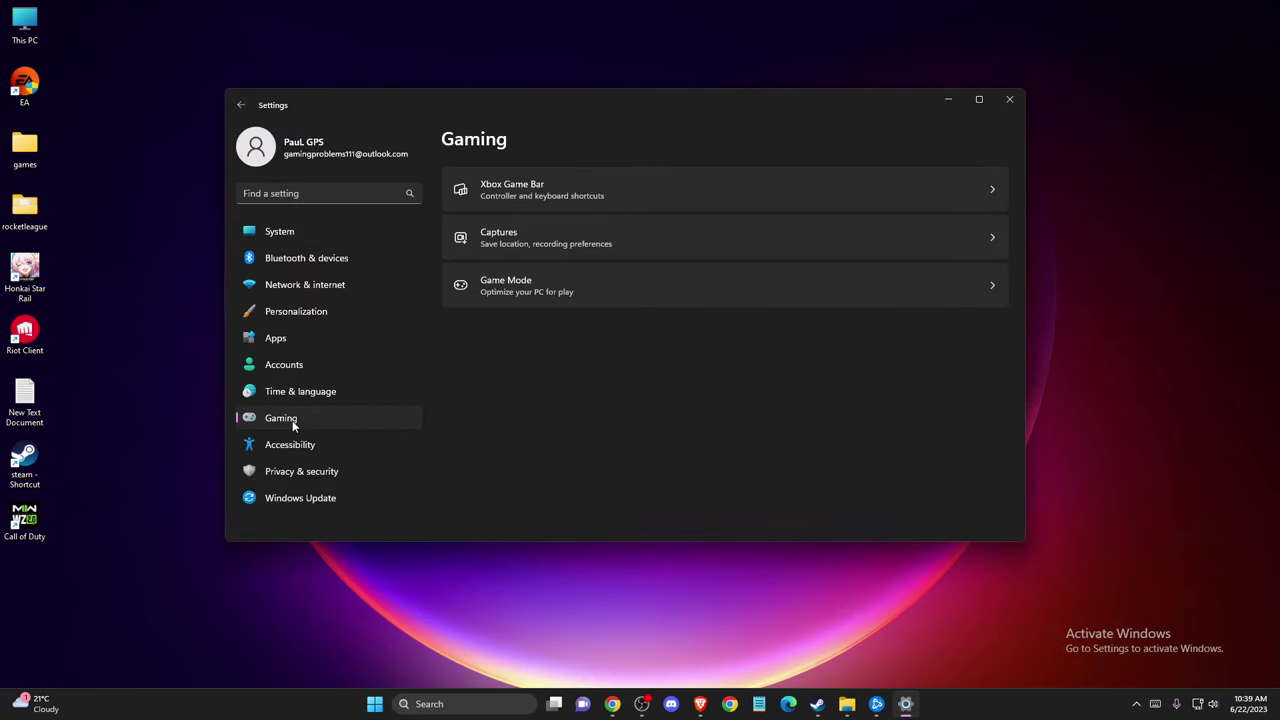
click(510, 193)
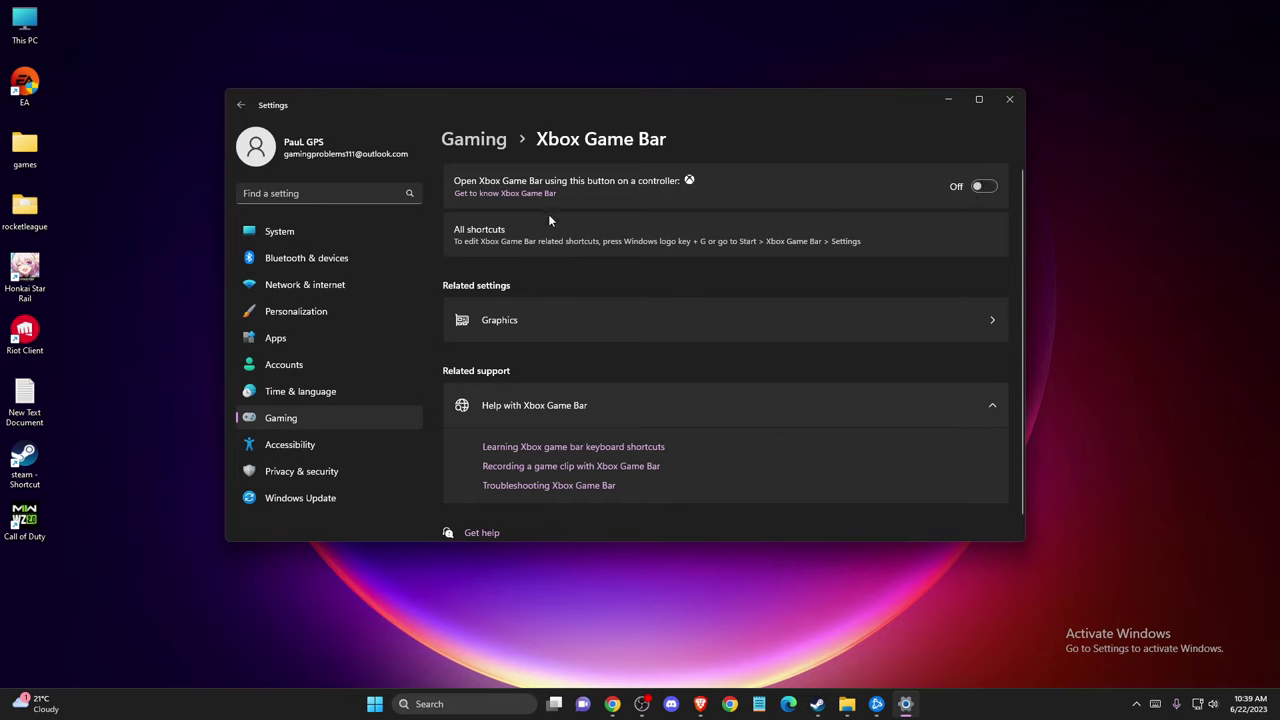
View the Graphics settings related to Xbox Game Bar and return to the Gaming section
click(479, 320)
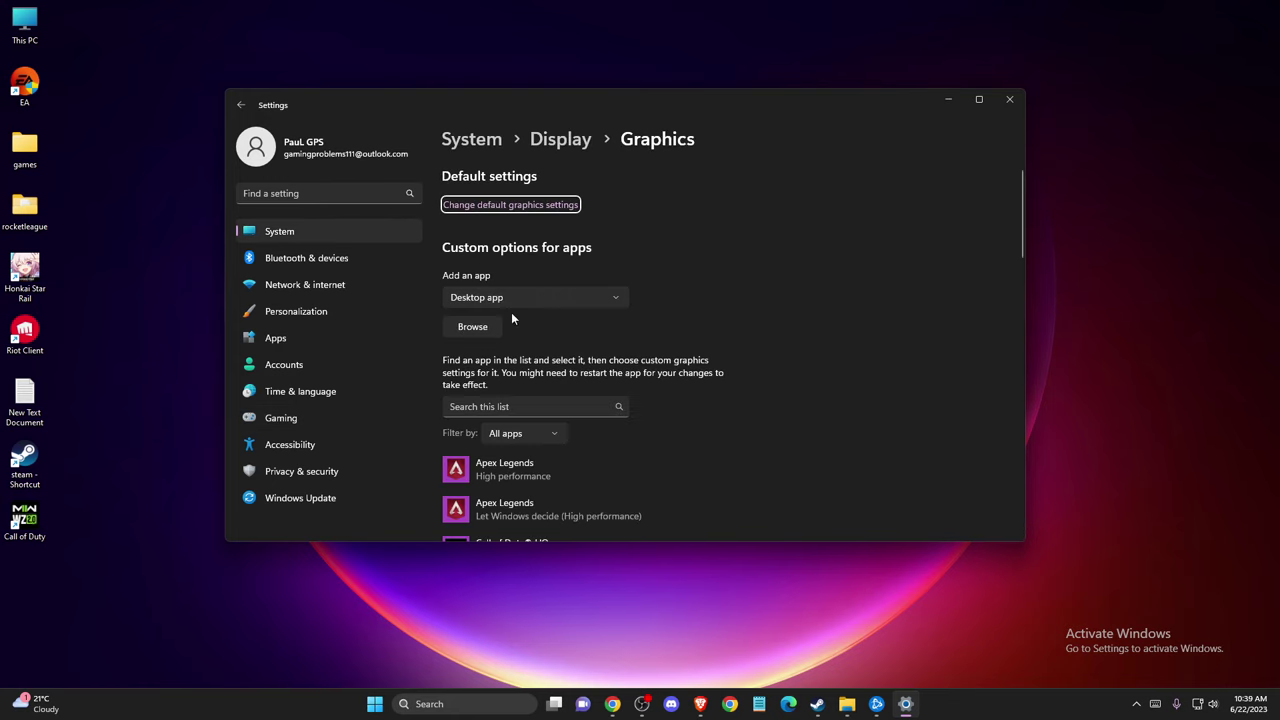
click(240, 104)
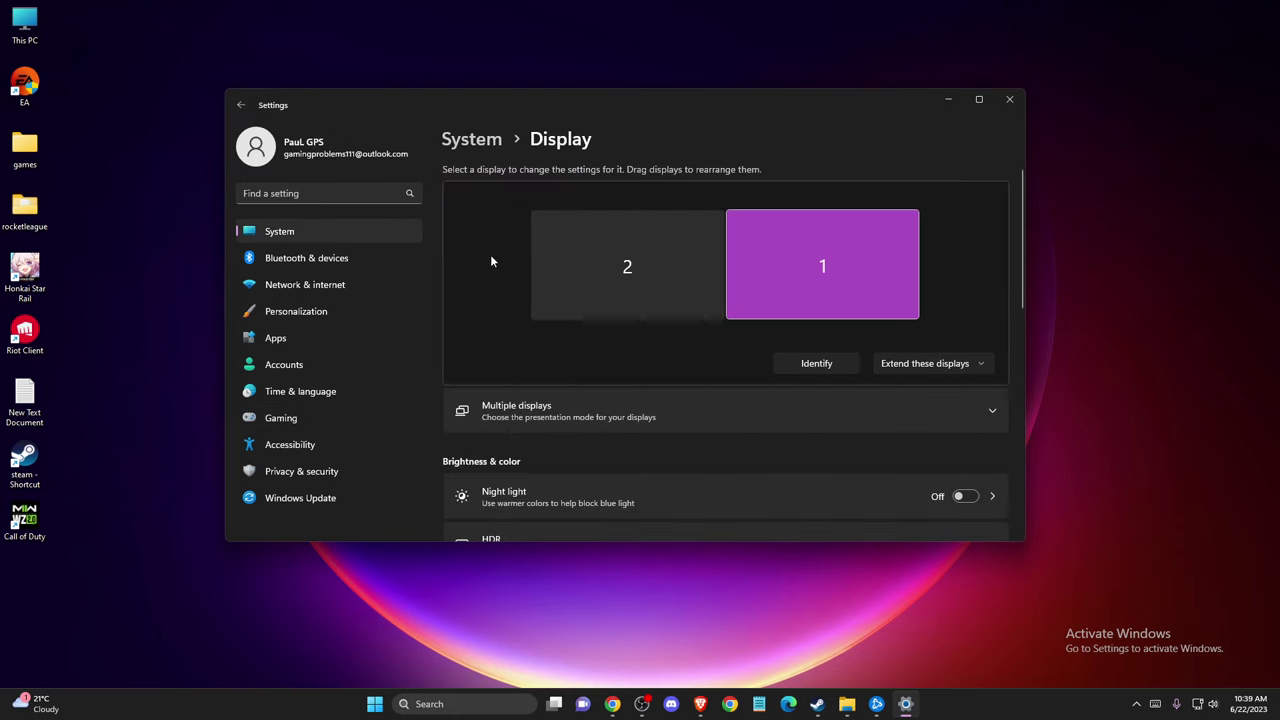
click(330, 419)
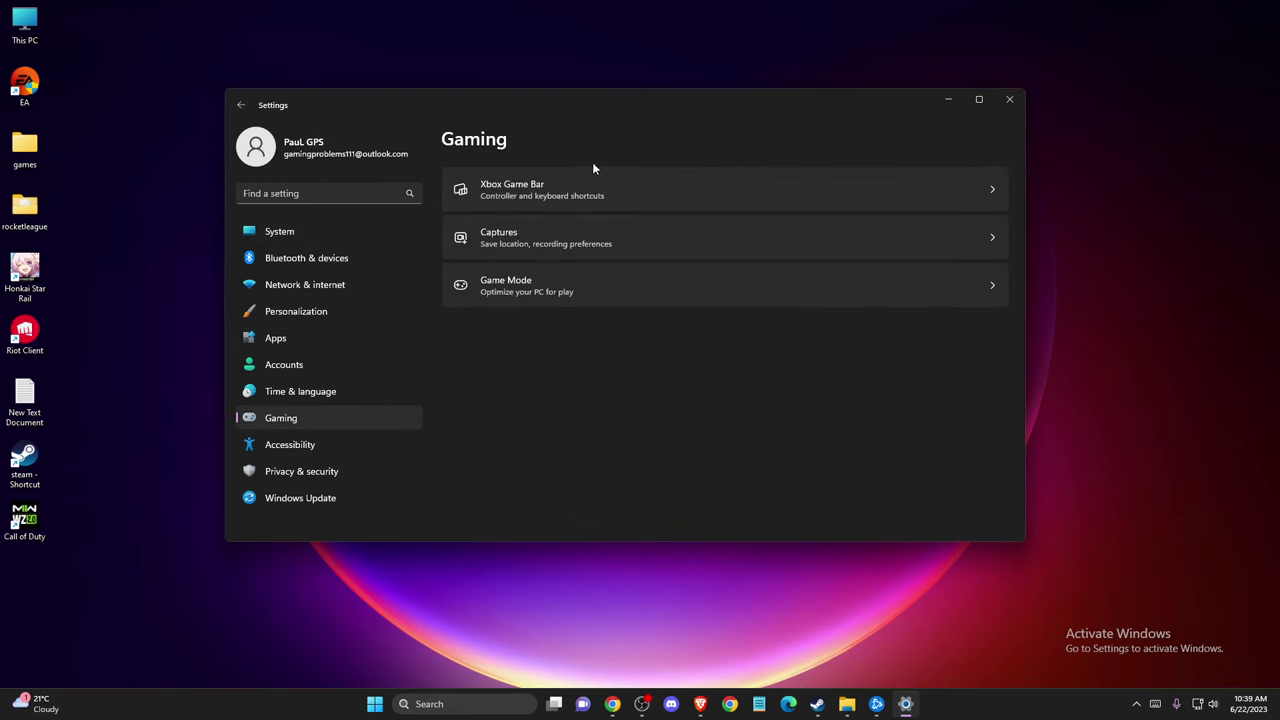
Review the Captures recording preferences and the Game Mode setting, and close Windows Settings
click(506, 235)
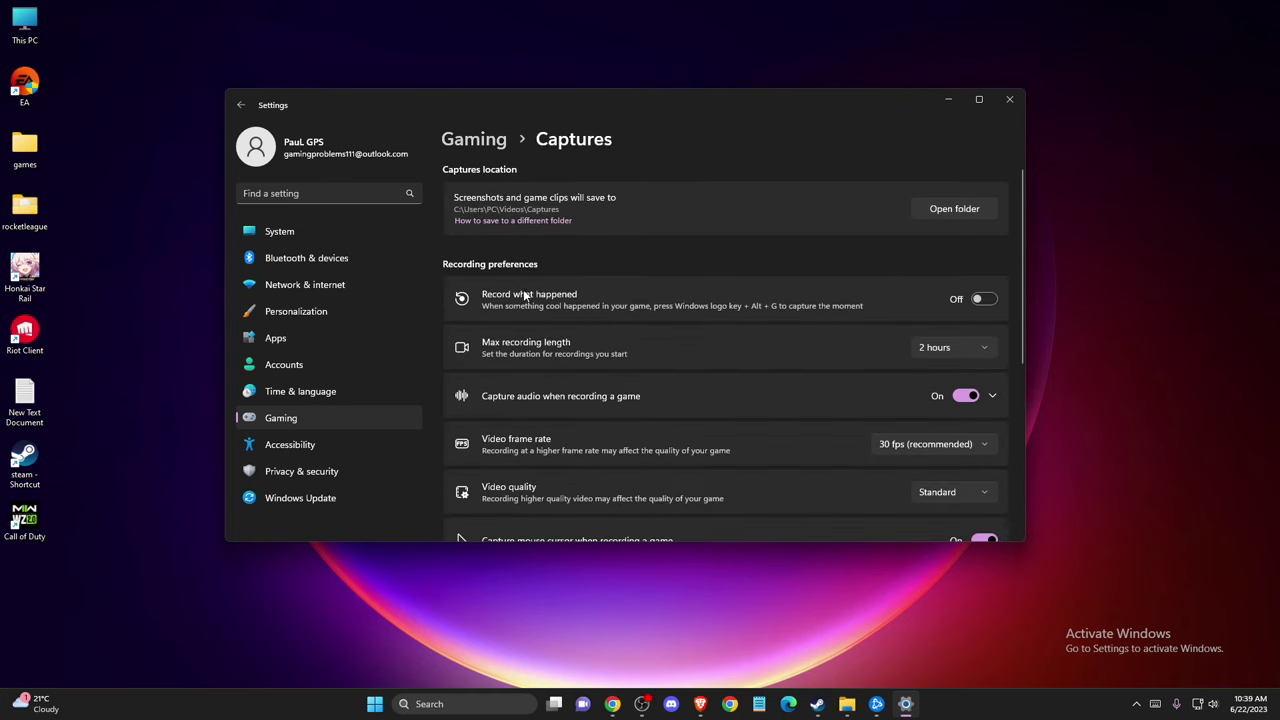
scroll(965, 298, down, 2)
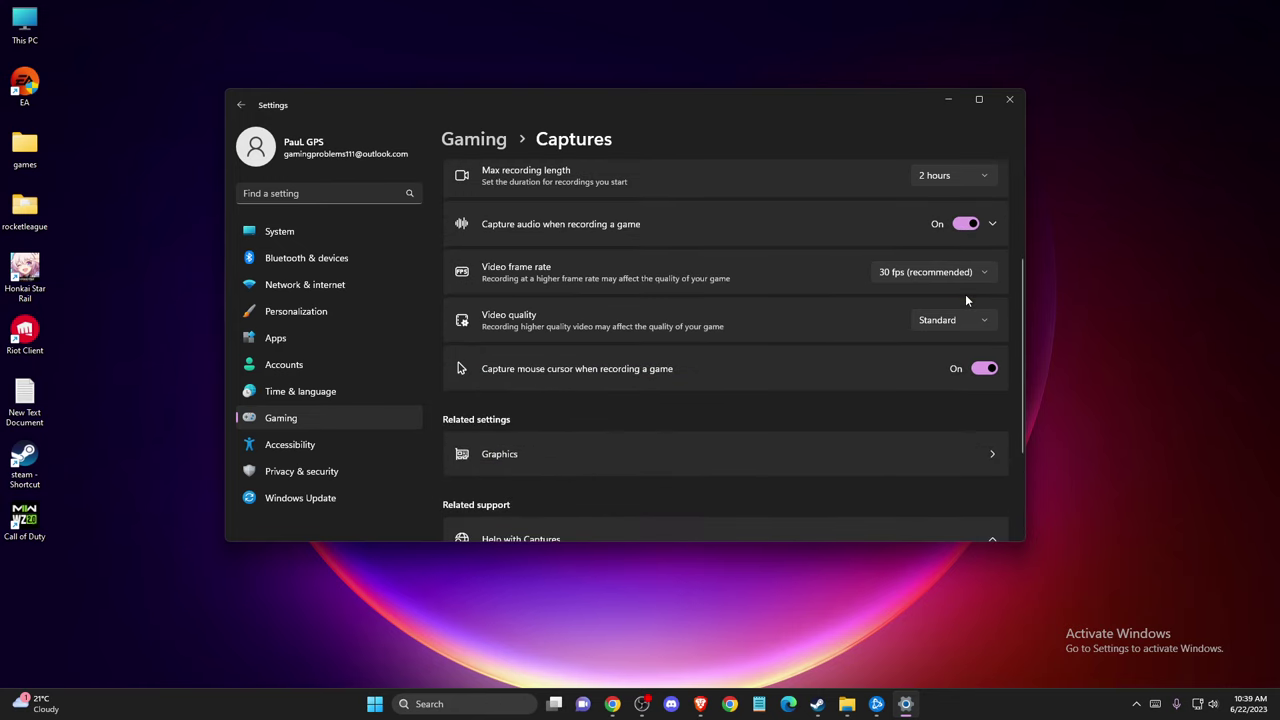
scroll(962, 298, down, 2)
scroll(582, 233, up, 5)
click(275, 418)
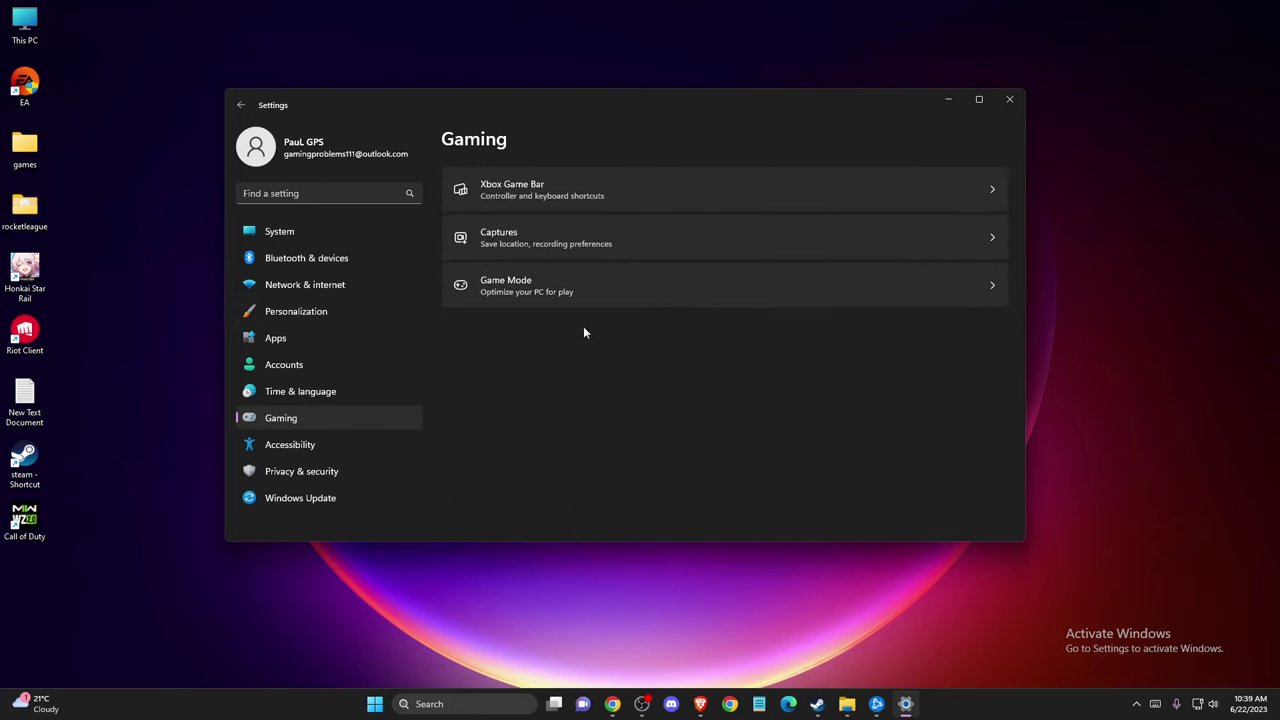
click(511, 289)
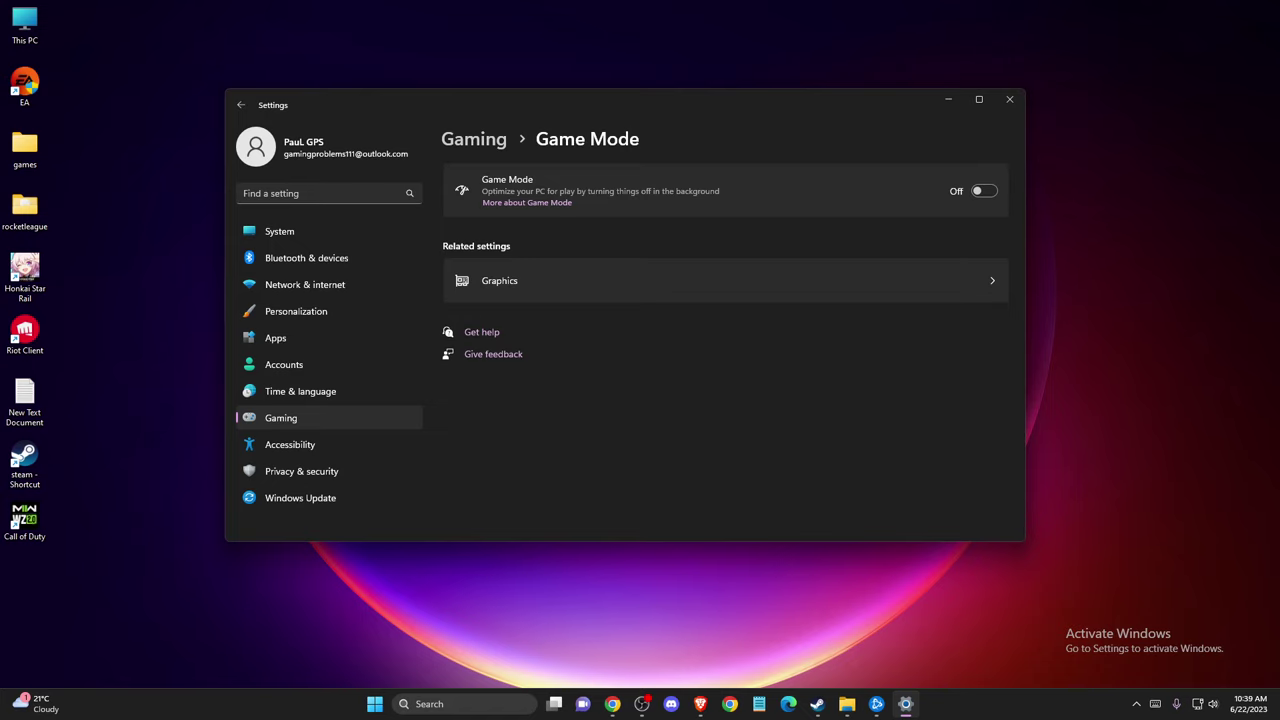
click(1009, 99)
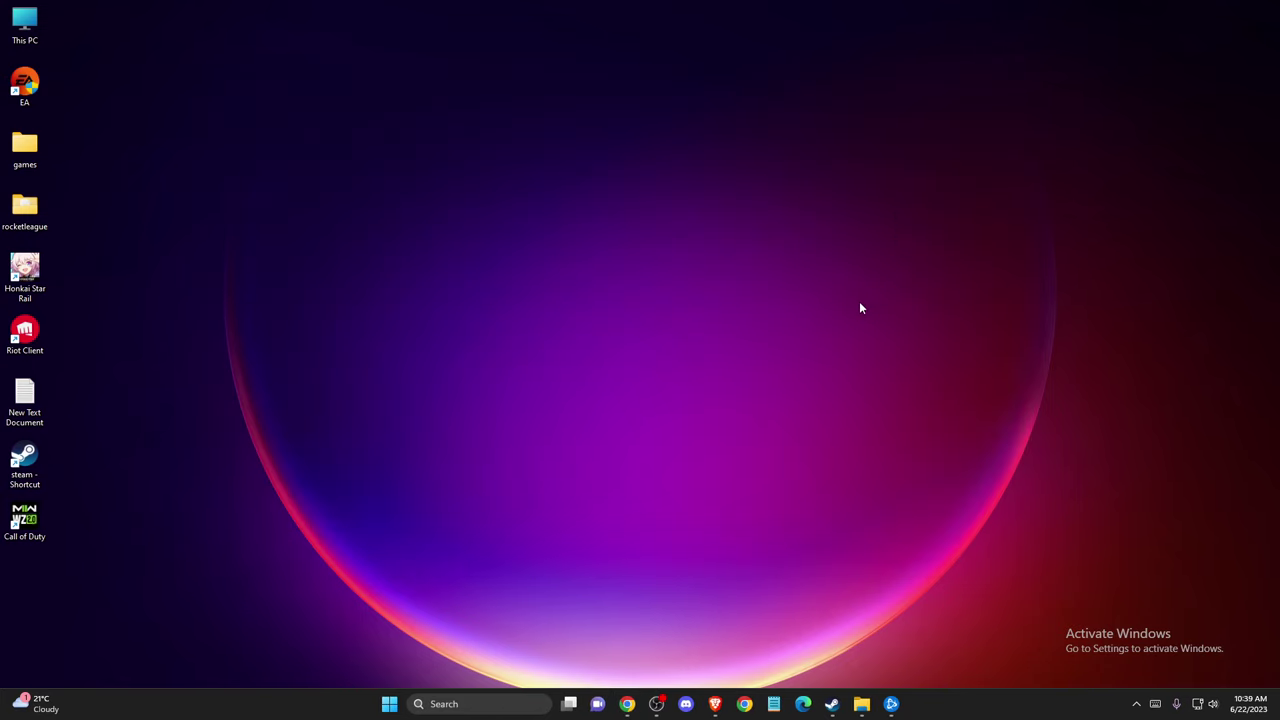
Switch to Steam and open the properties of Counter-Strike: Global Offensive from the library
click(831, 704)
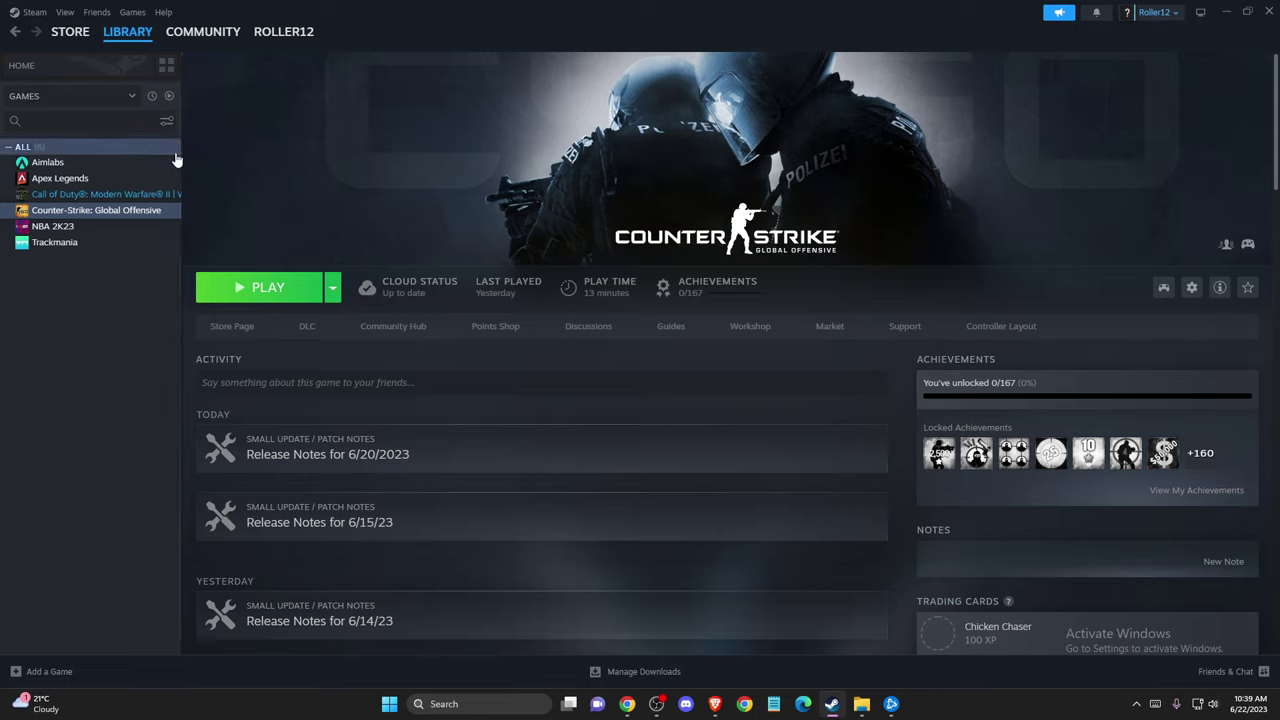
right_click(67, 213)
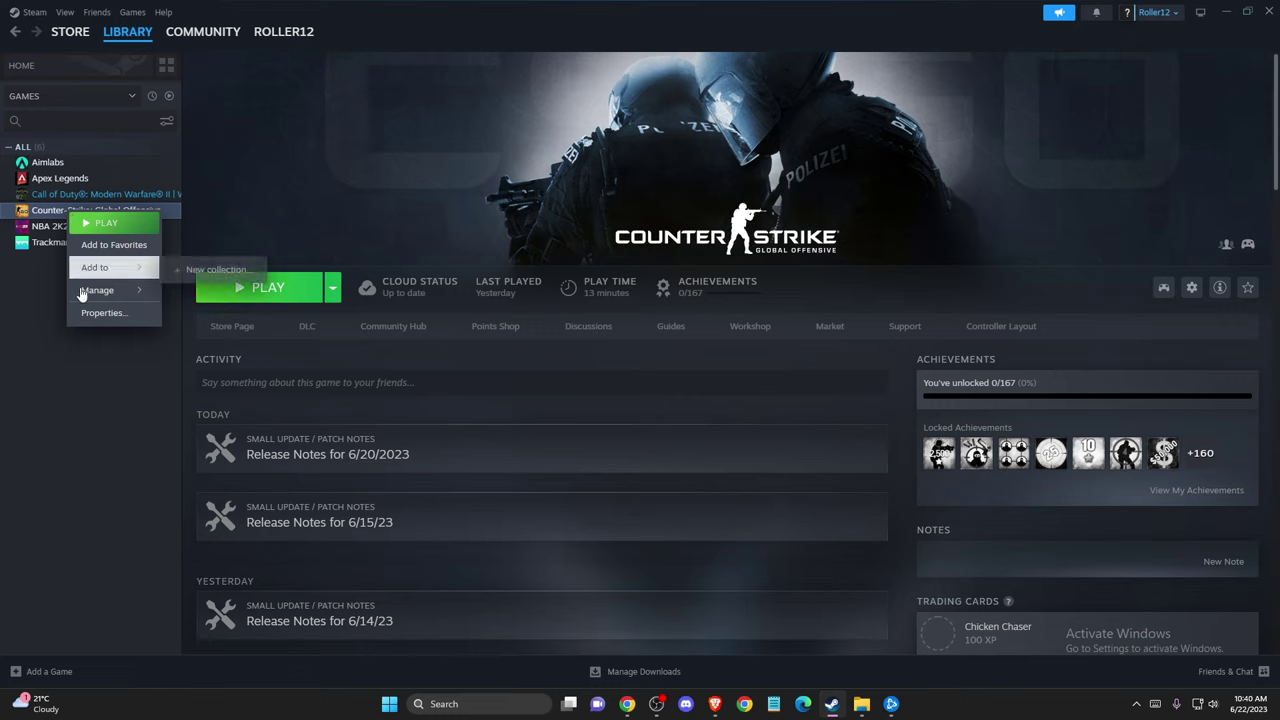
click(100, 313)
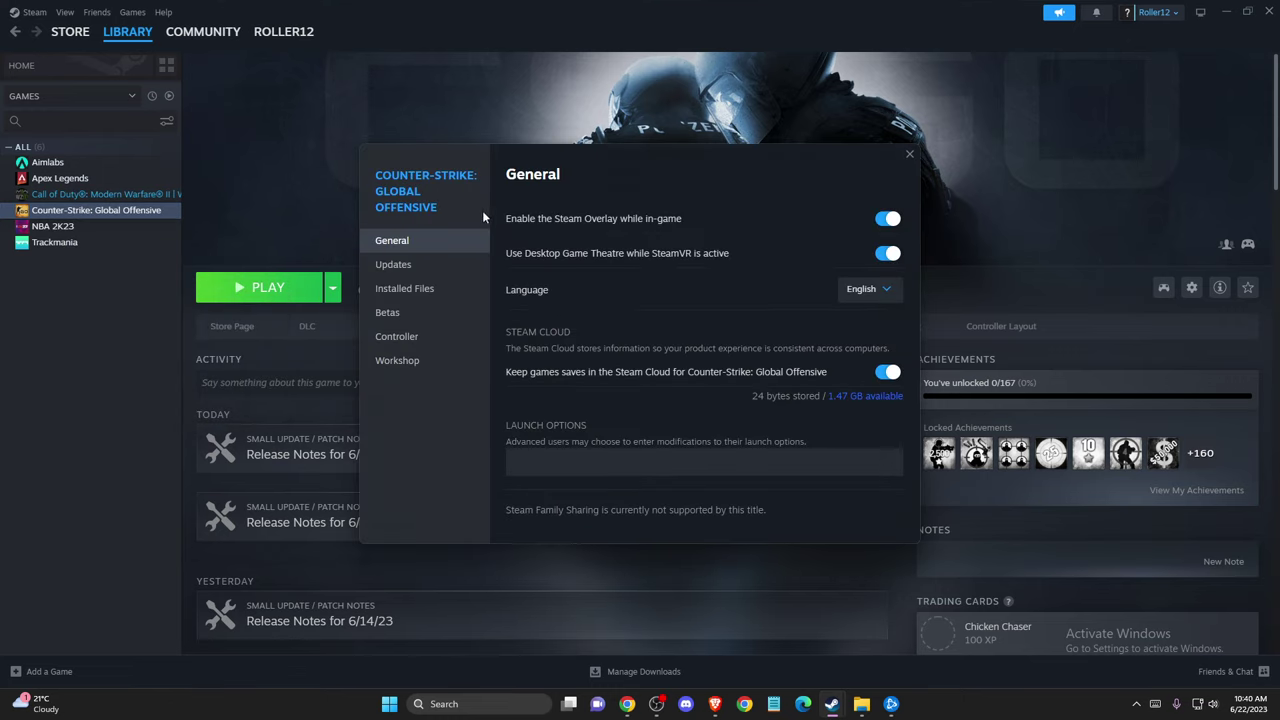
View the game's Installed Files properties and switch to the Counter-Strike Global Offensive installation folder in File Explorer
click(410, 290)
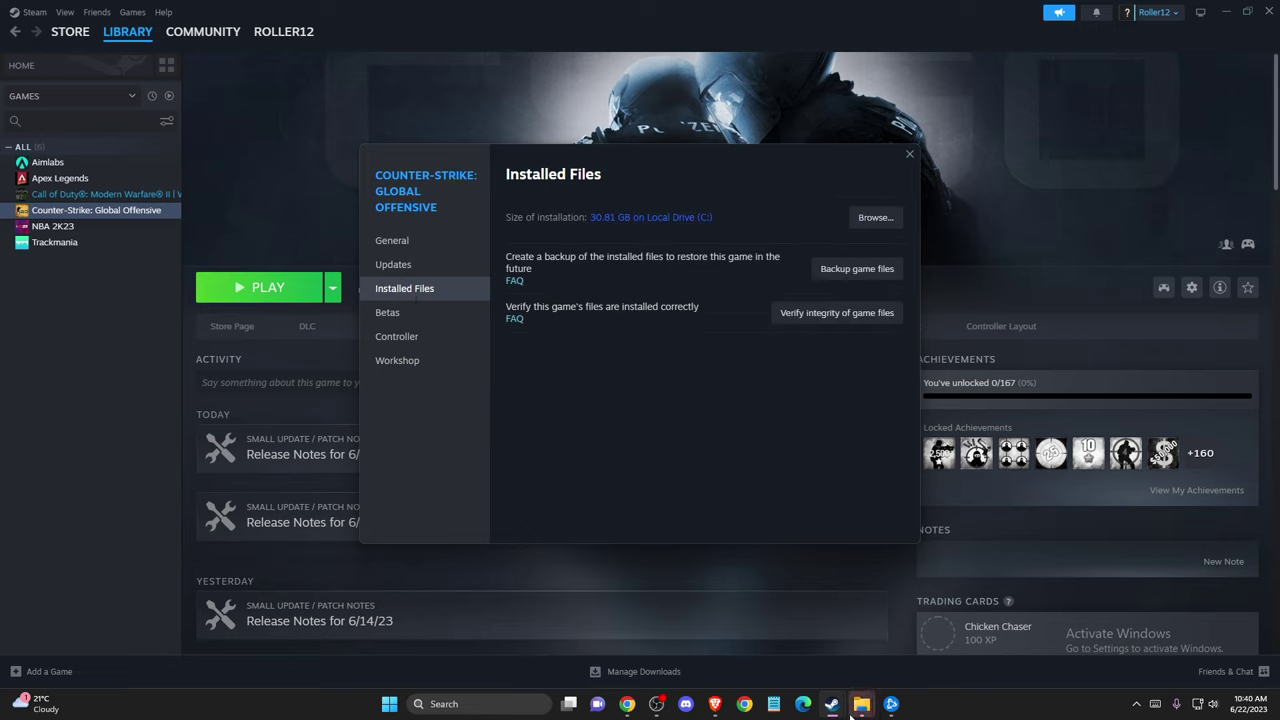
mouse_move(861, 703)
click(908, 640)
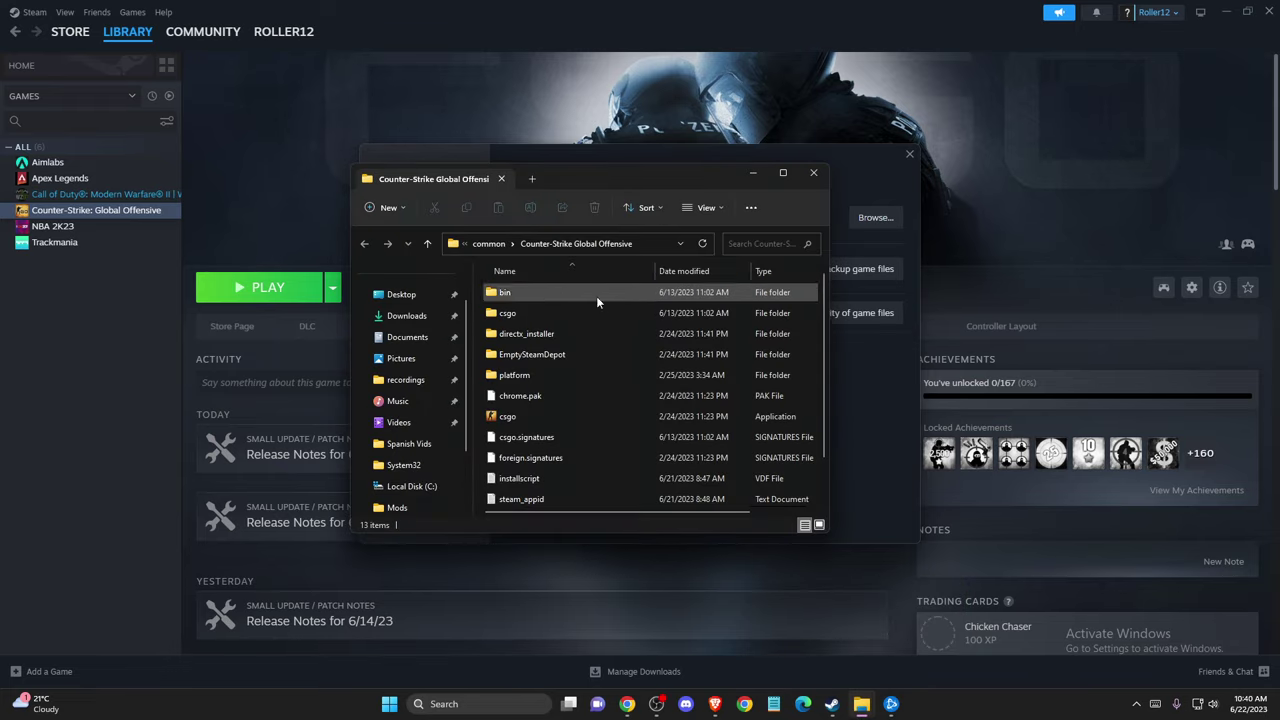
Disable fullscreen optimizations in the csgo application's compatibility properties, apply the change and close the properties
right_click(510, 420)
key(Escape)
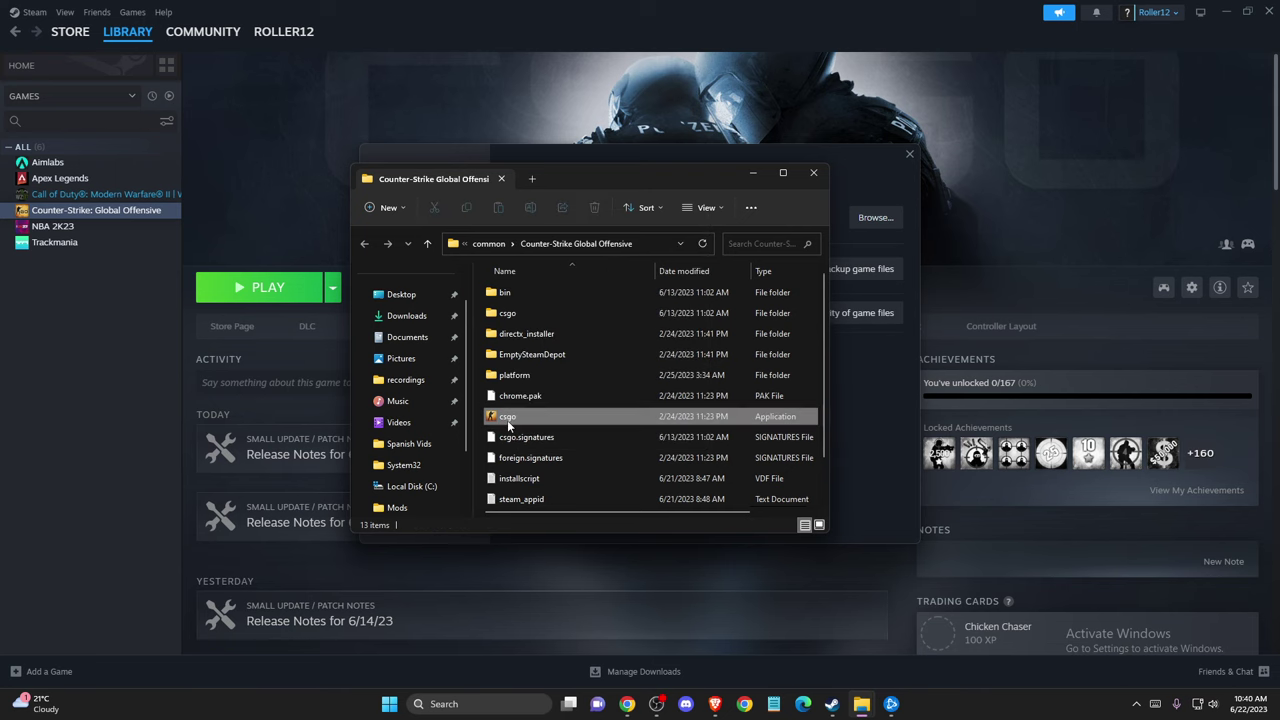
right_click(508, 422)
click(575, 350)
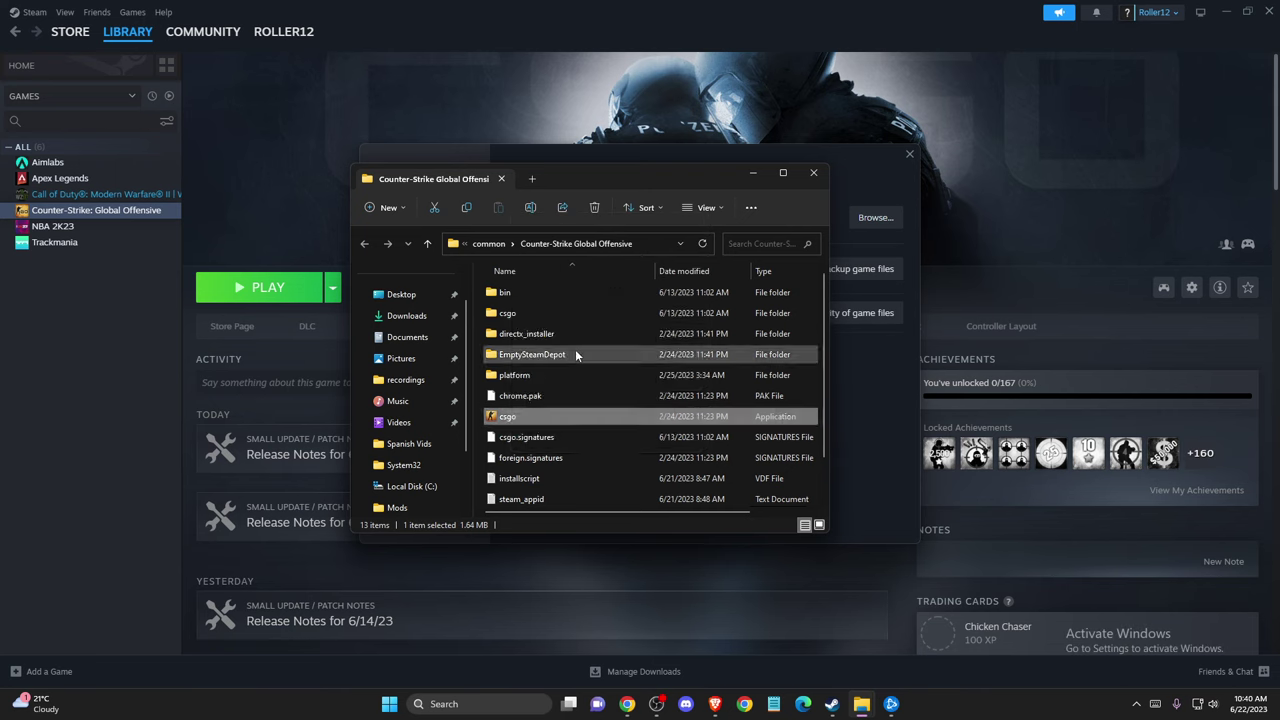
click(631, 348)
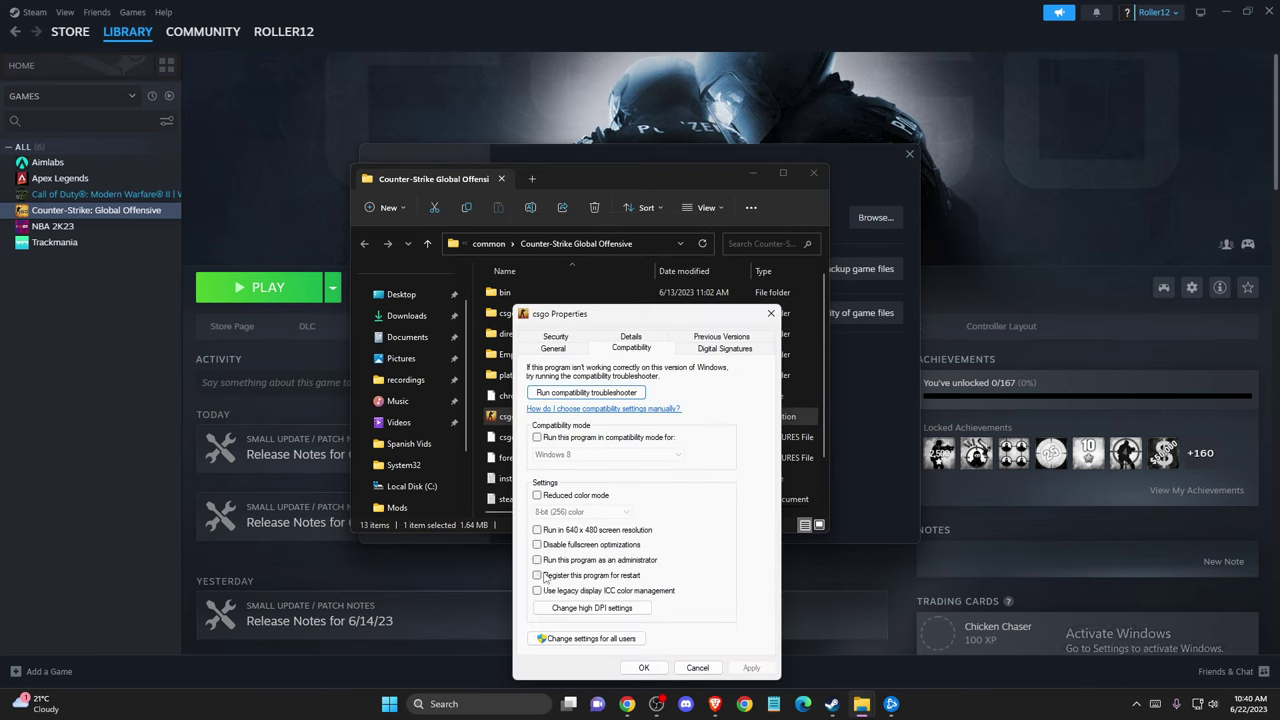
click(537, 545)
click(751, 667)
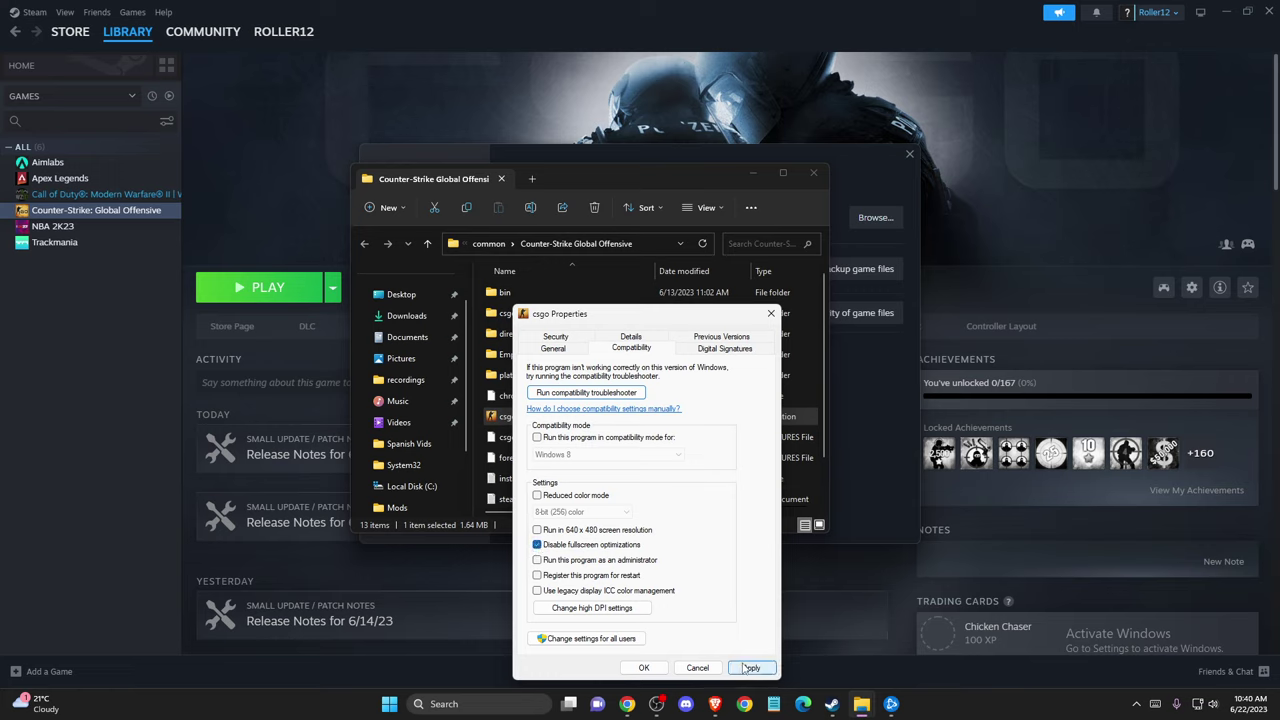
click(692, 667)
Close the installation folder, the game's properties and the Steam window
click(815, 172)
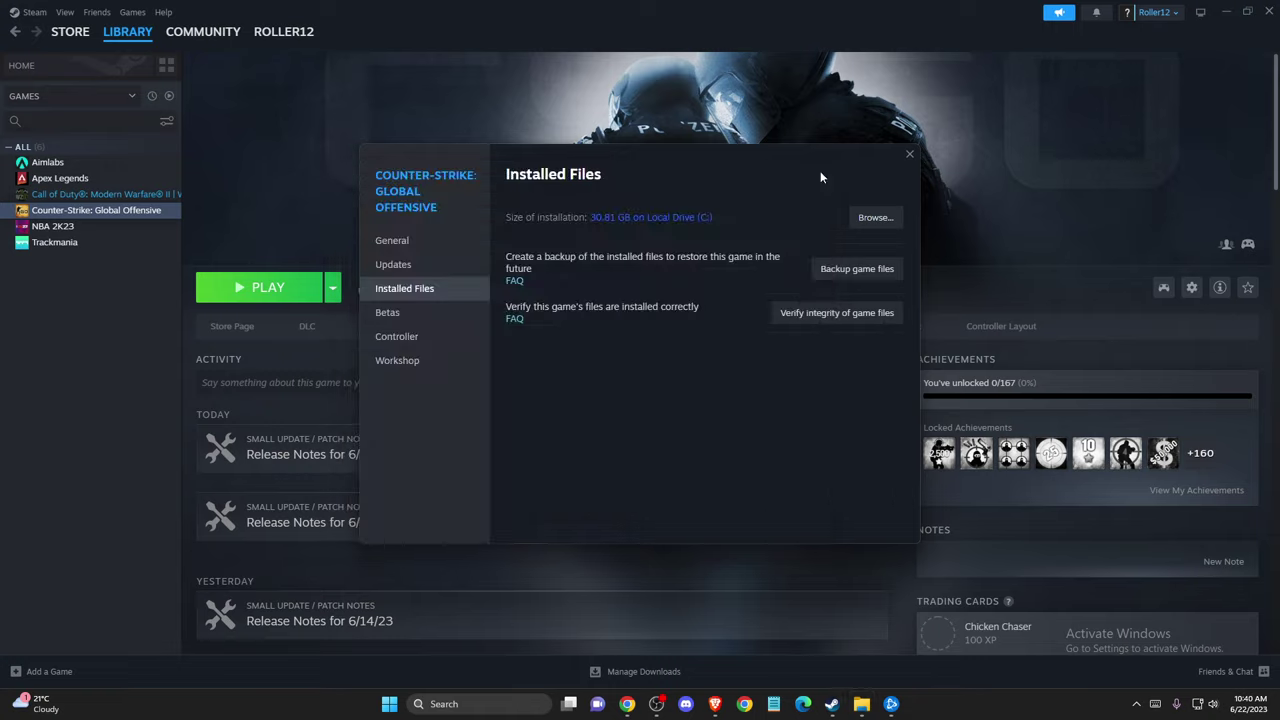
click(909, 153)
click(1270, 11)
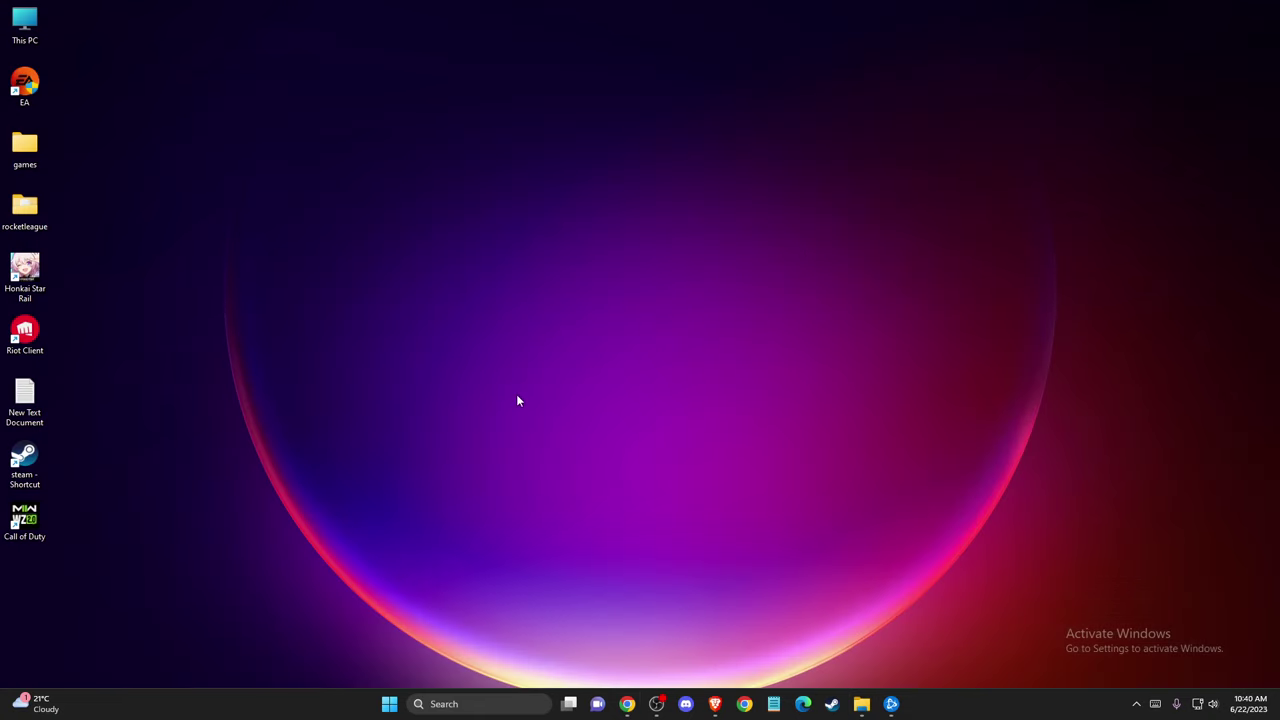
Search Windows for "GEF" and open GeForce Experience
click(440, 703)
text(GEF)
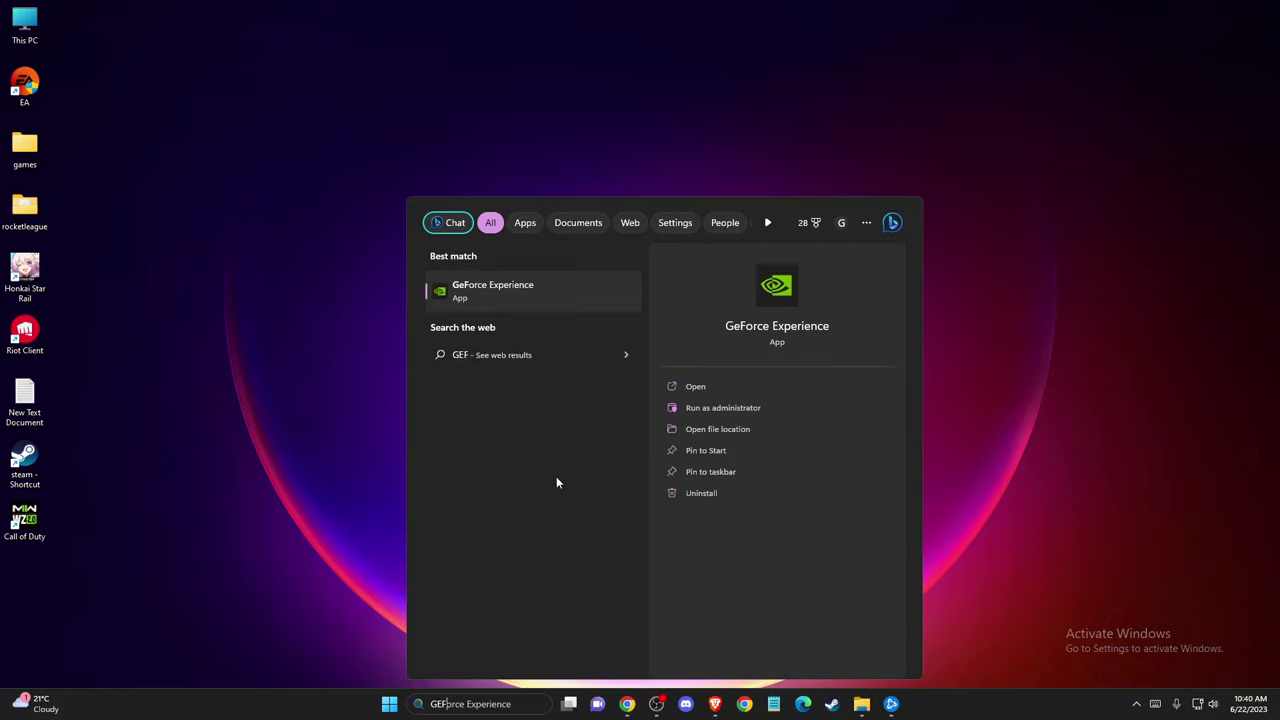
click(497, 292)
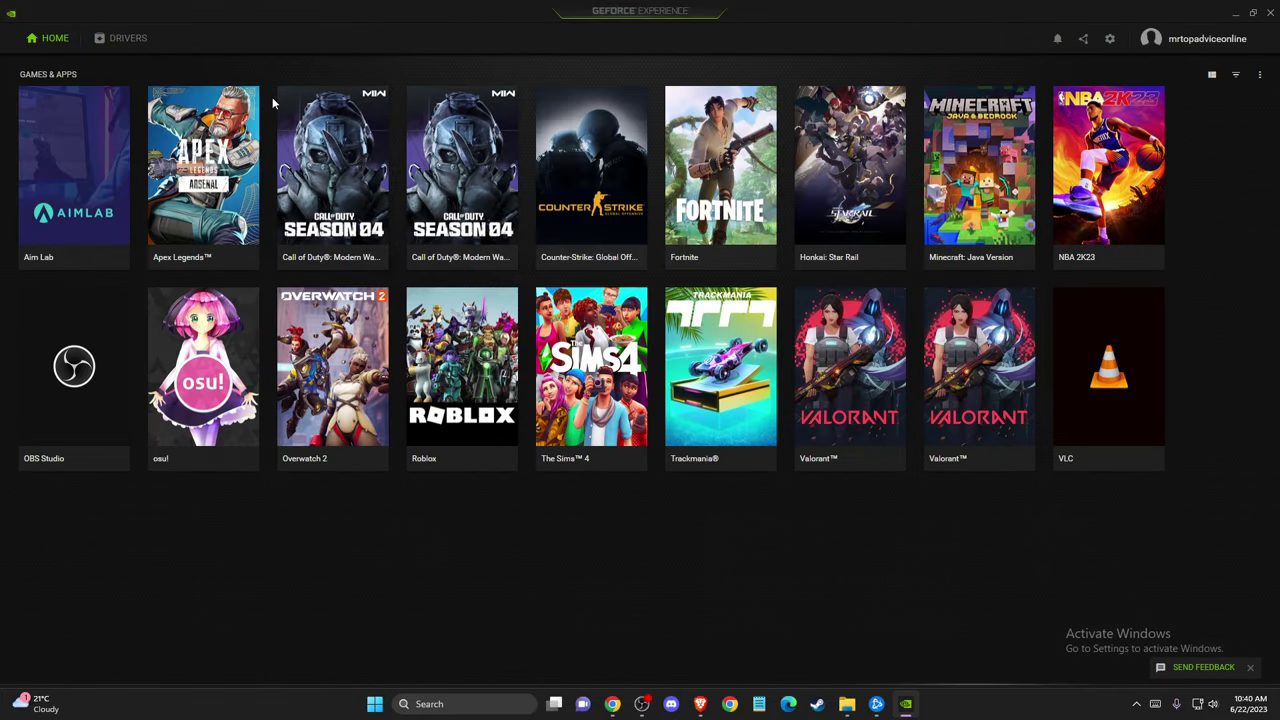
Check for updates to the GeForce Game Ready Driver and close GeForce Experience
click(128, 38)
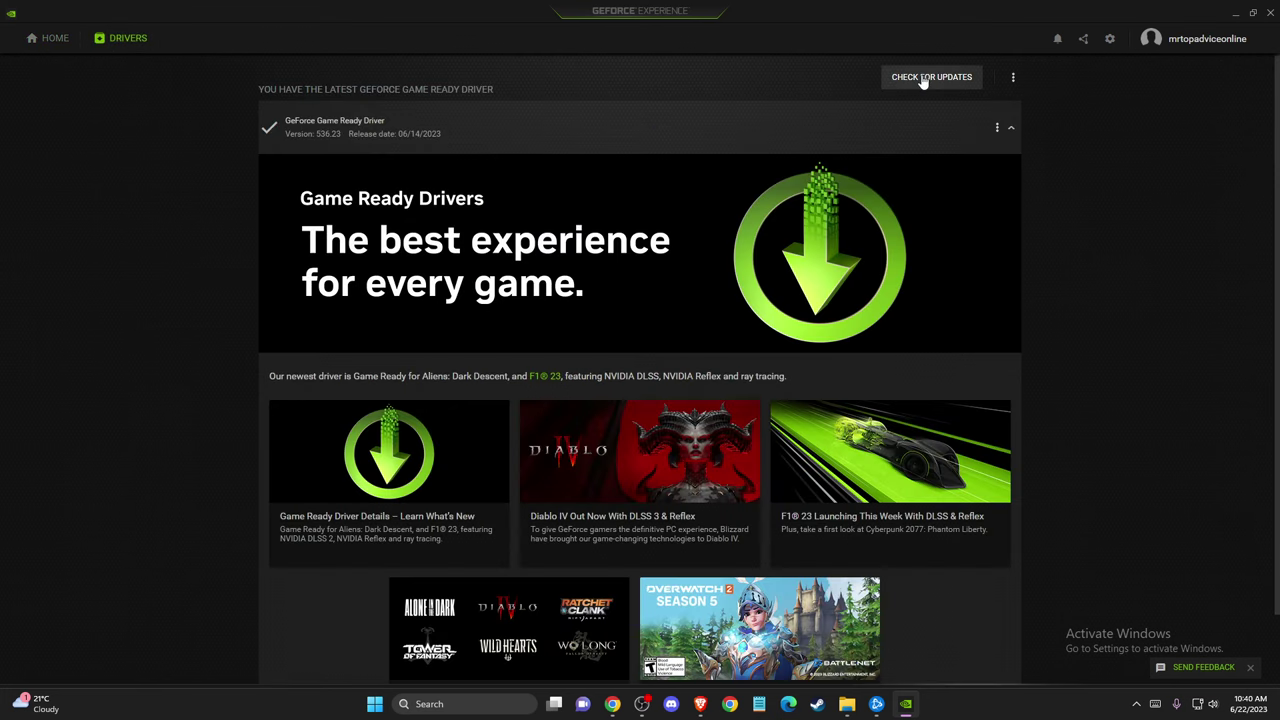
click(924, 82)
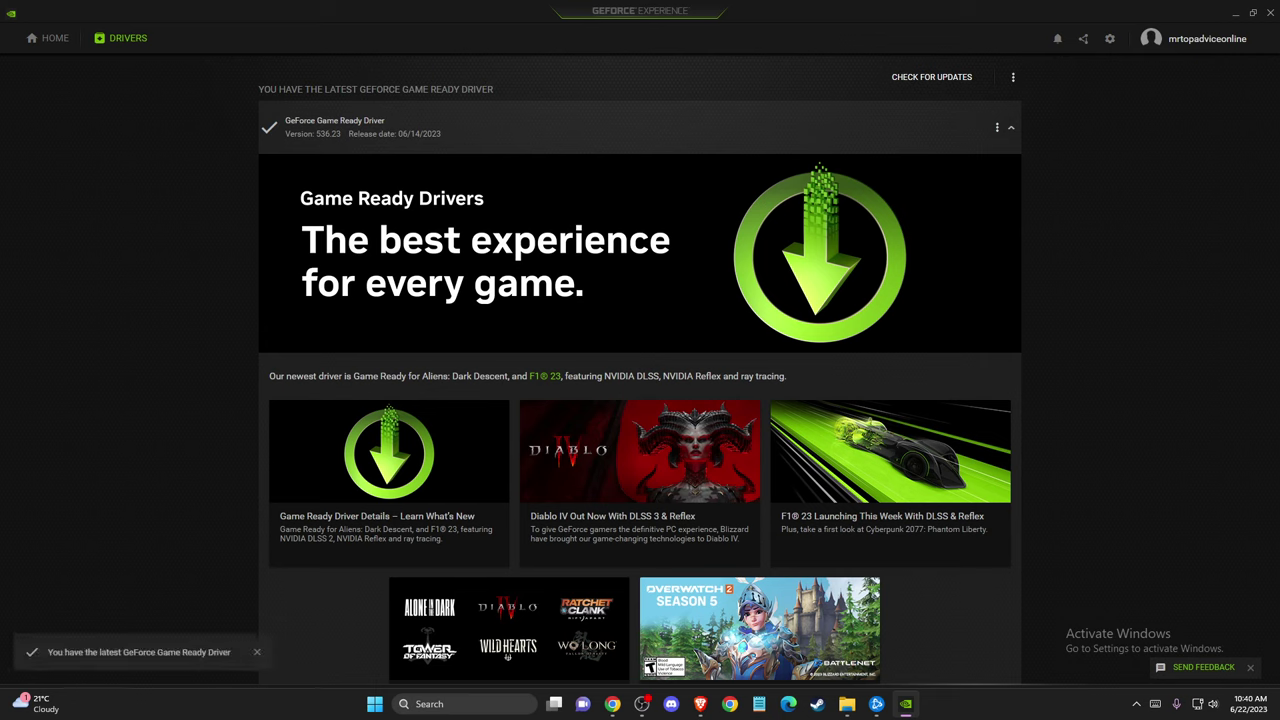
click(612, 703)
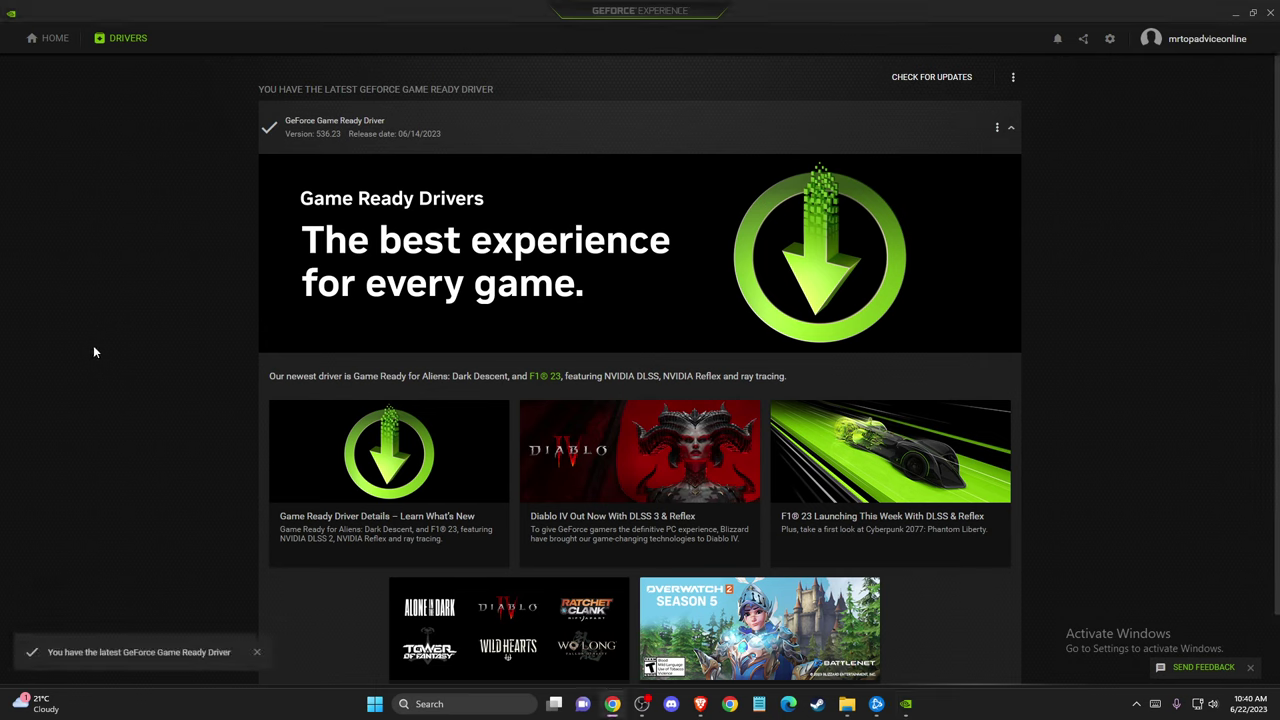
click(1268, 12)
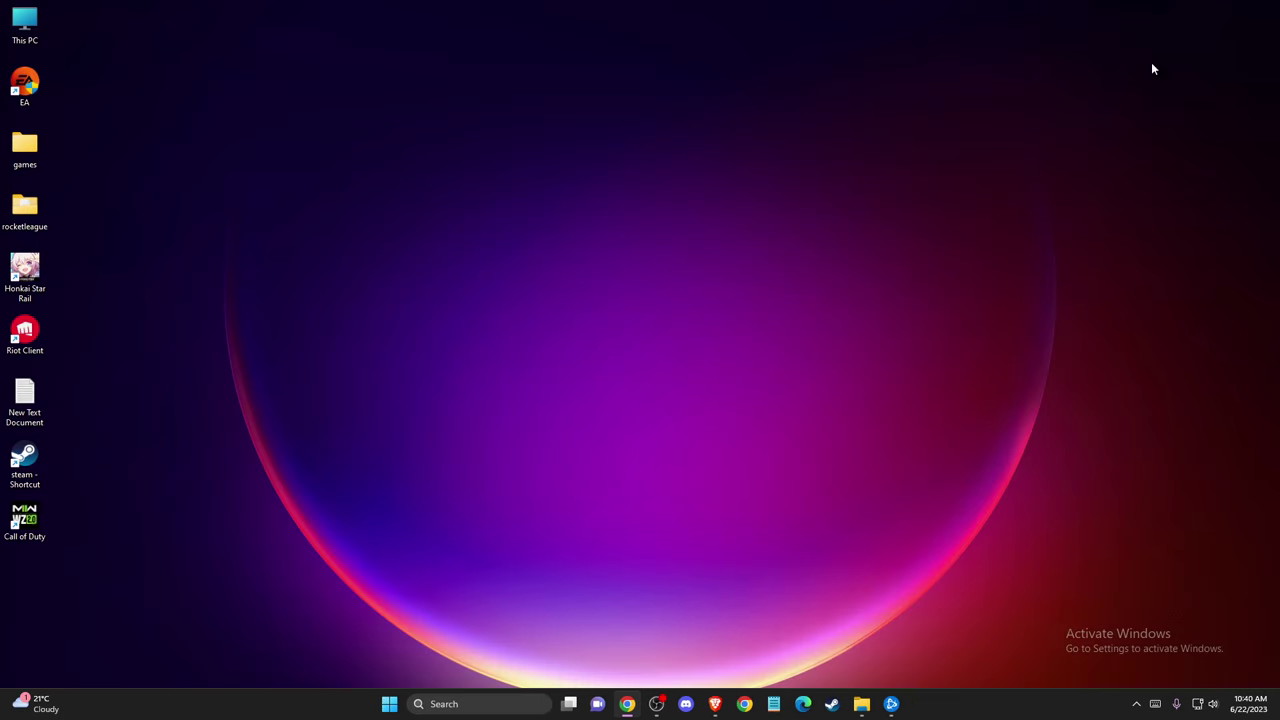